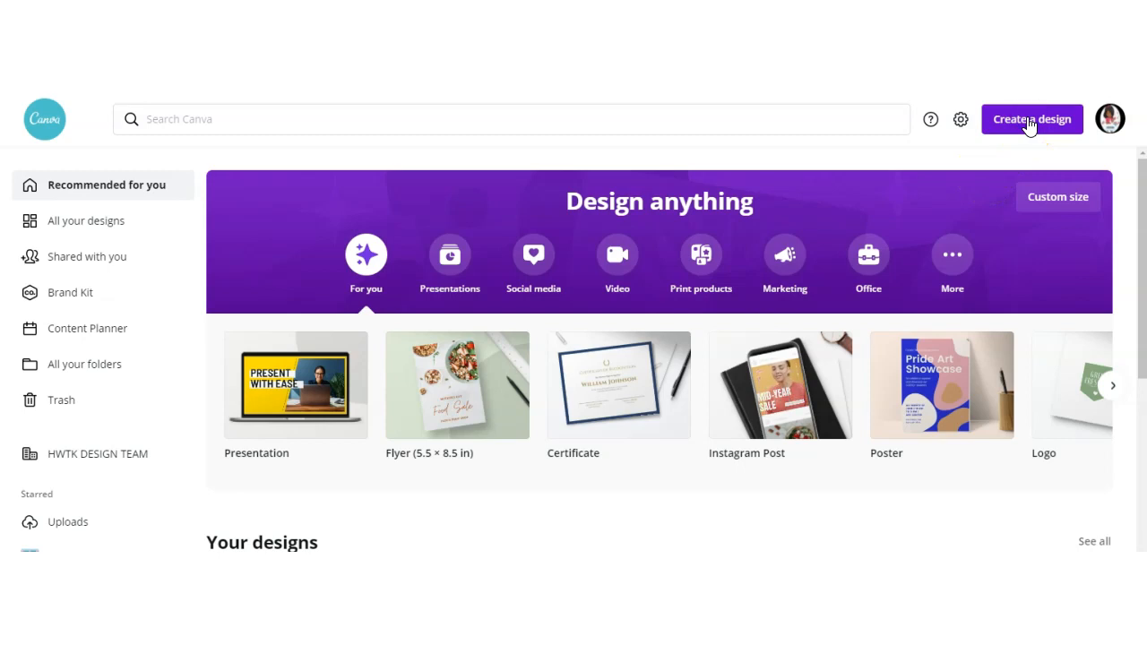
Create a new blank design with a custom size of 8.5 × 2.5 in
{"action": "left_click", "coordinate": [1029, 124]}
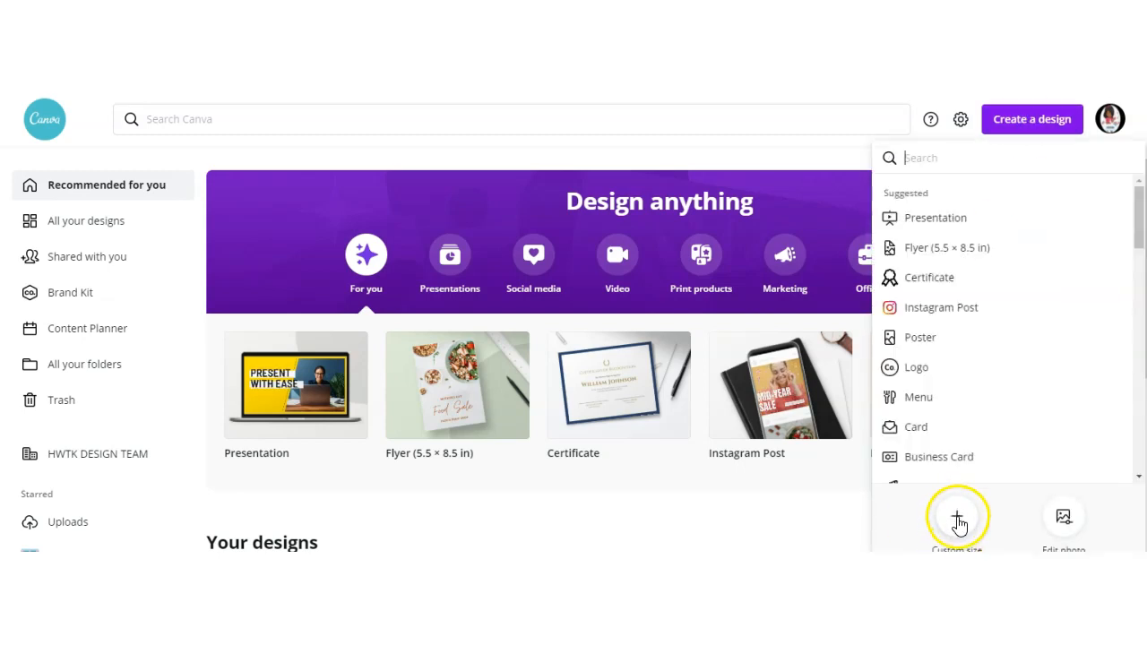
{"action": "left_click", "coordinate": [957, 517]}
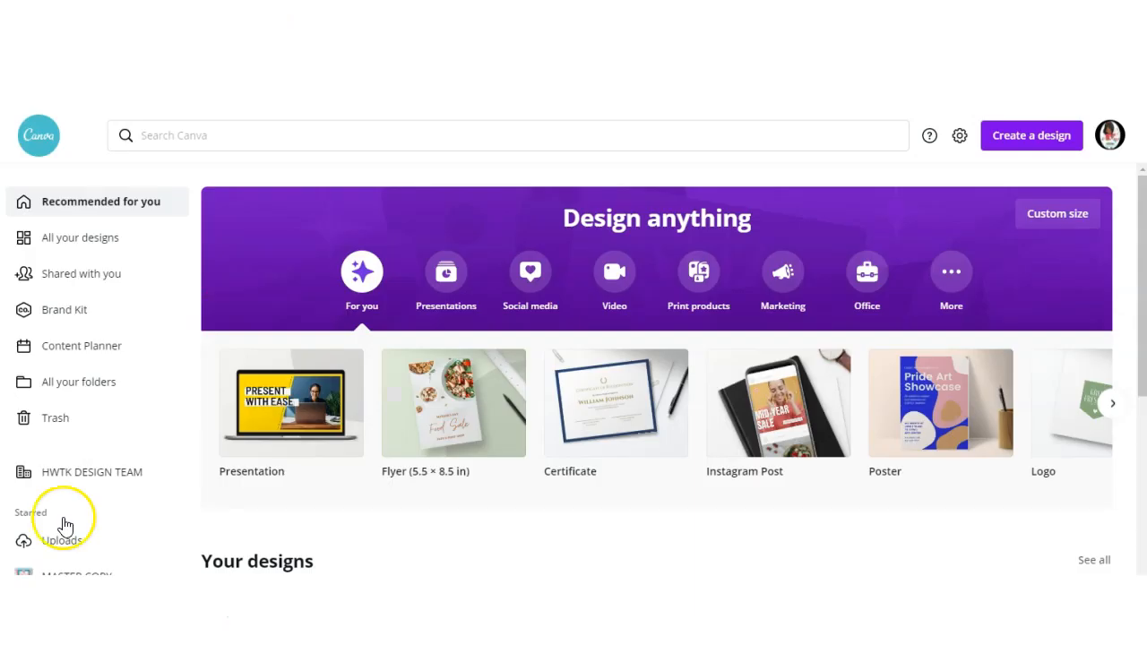
{"action": "left_click", "coordinate": [998, 137]}
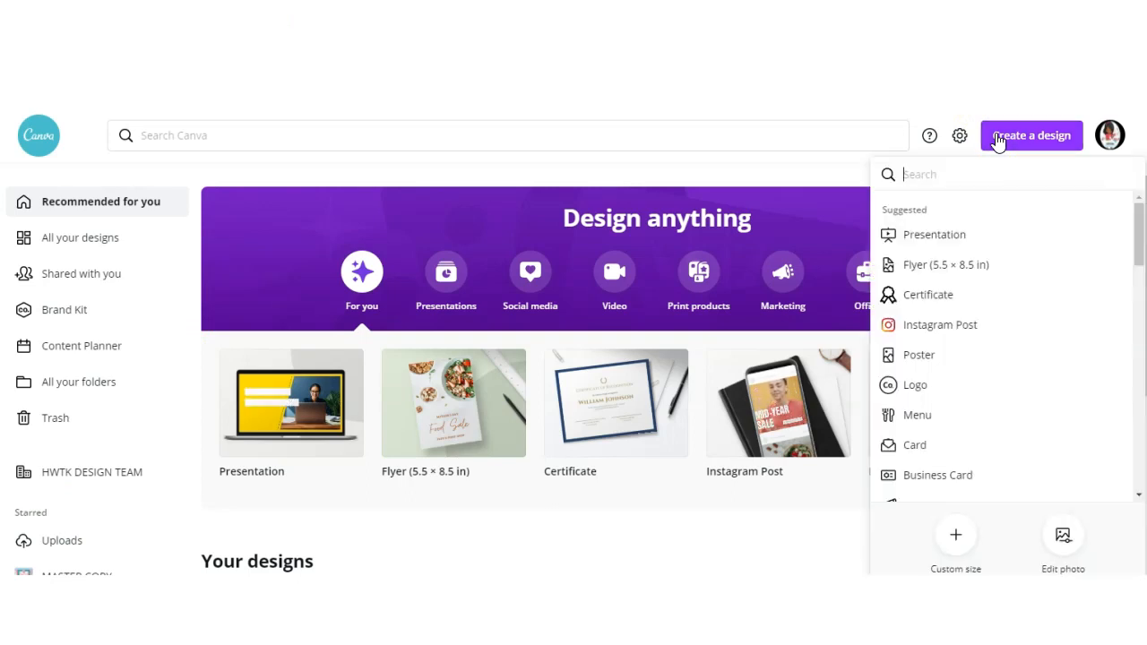
{"action": "left_click", "coordinate": [956, 534]}
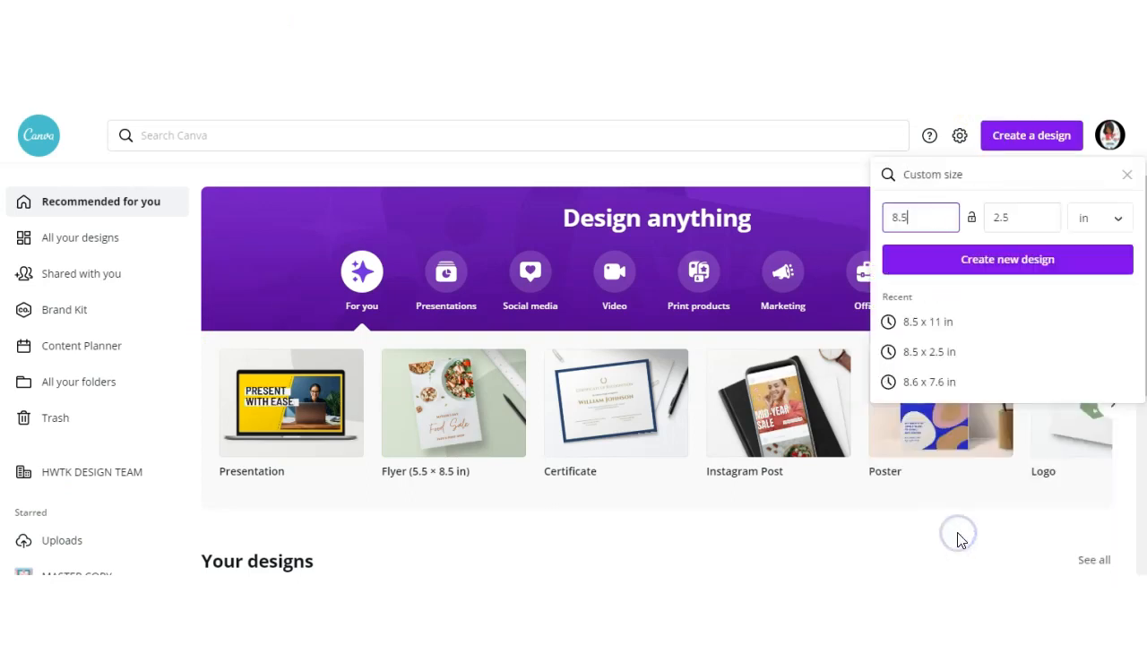
{"action": "left_click", "coordinate": [905, 224]}
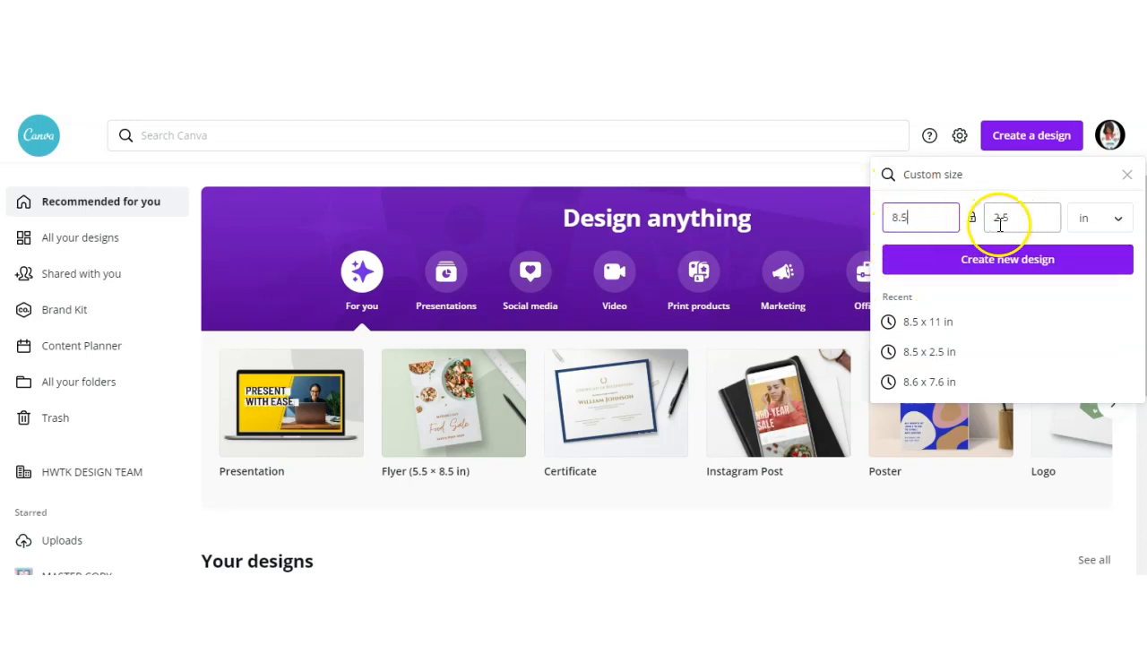
{"action": "left_click", "coordinate": [1039, 273]}
{"action": "left_click", "coordinate": [681, 289]}
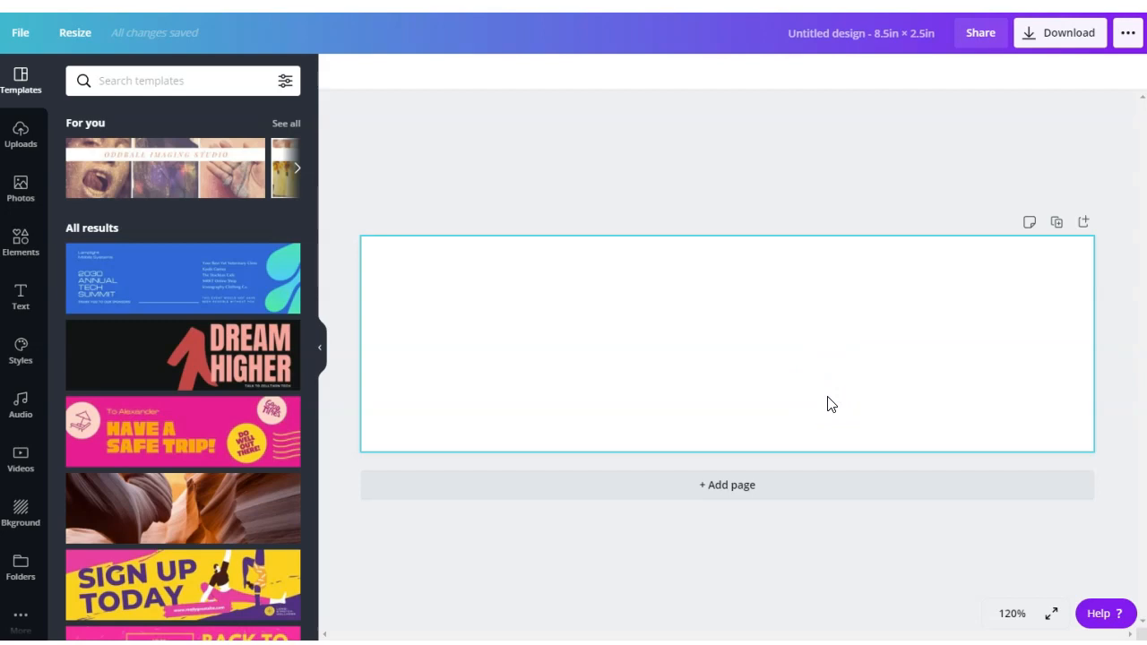
Add a square shape, stretch it to the full page height and widen it into a centred middle panel
{"action": "left_click", "coordinate": [24, 255]}
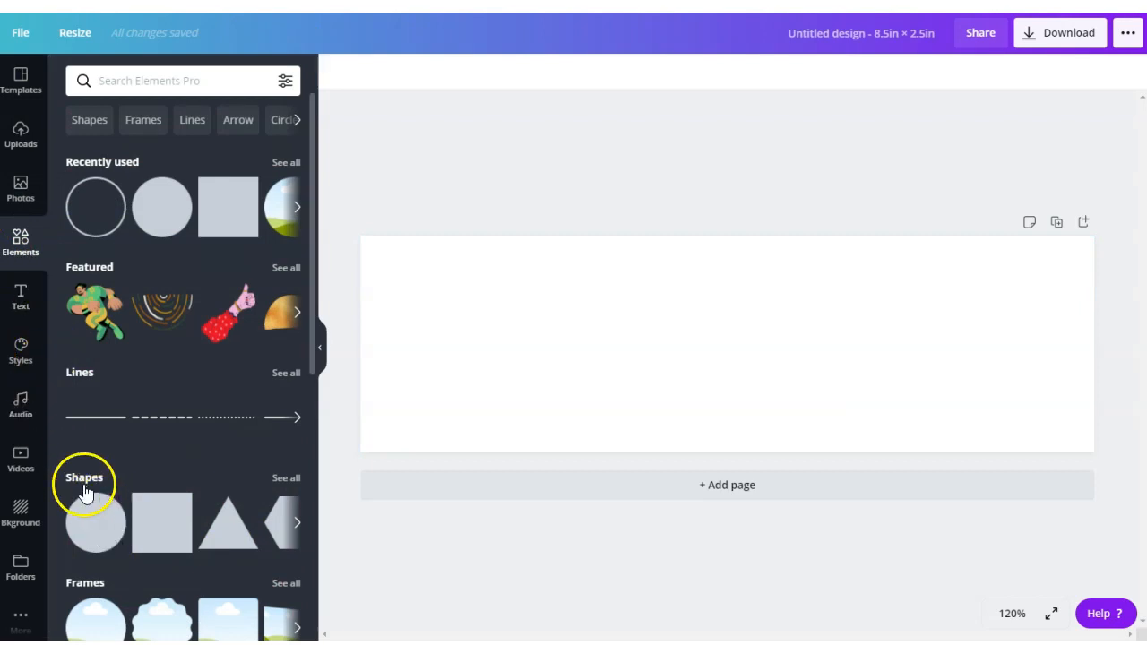
{"action": "left_click", "coordinate": [171, 517]}
{"action": "left_click_drag", "start_coordinate": [728, 285], "coordinate": [727, 237]}
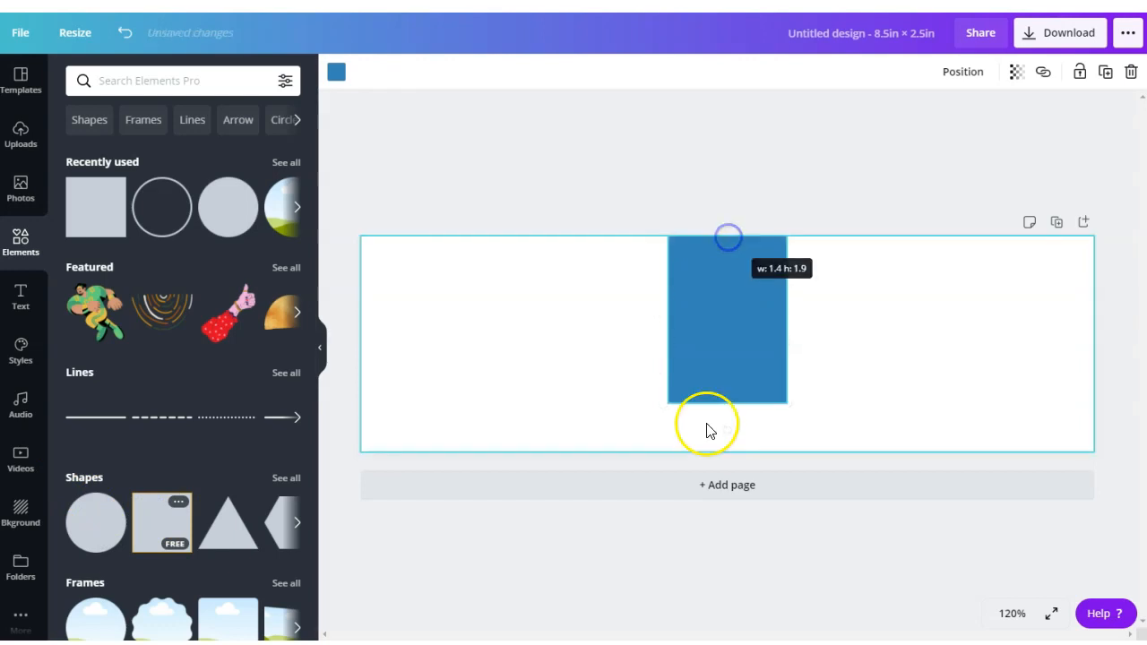
{"action": "left_click_drag", "start_coordinate": [724, 402], "coordinate": [729, 451]}
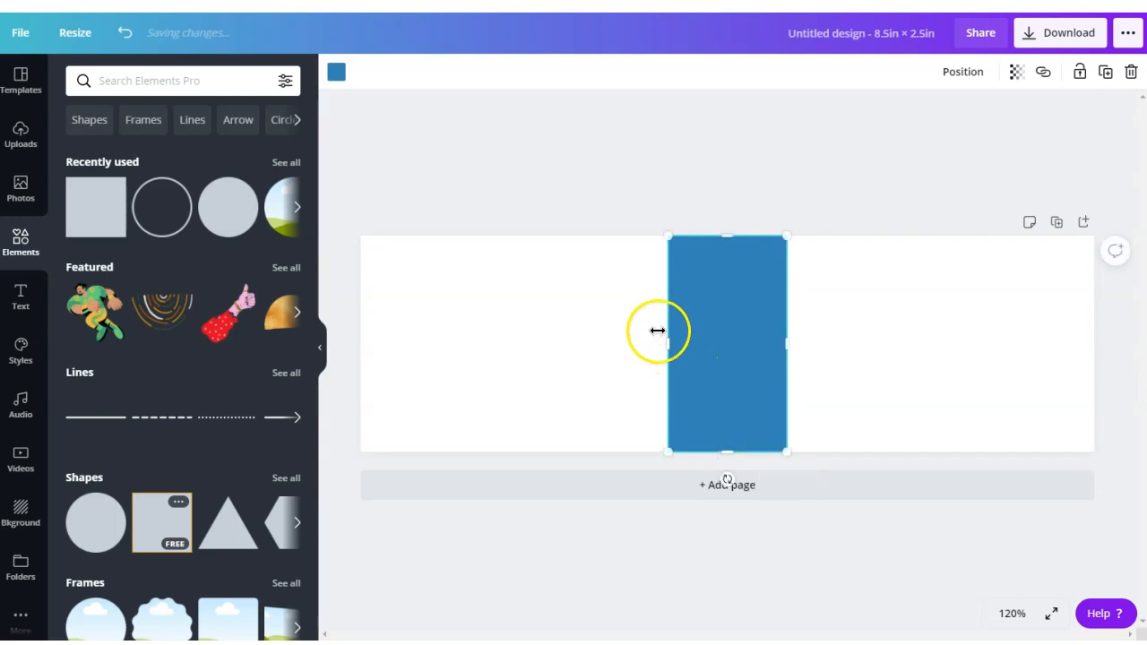
{"action": "left_click_drag", "start_coordinate": [667, 335], "coordinate": [574, 339]}
{"action": "left_click_drag", "start_coordinate": [636, 323], "coordinate": [681, 319]}
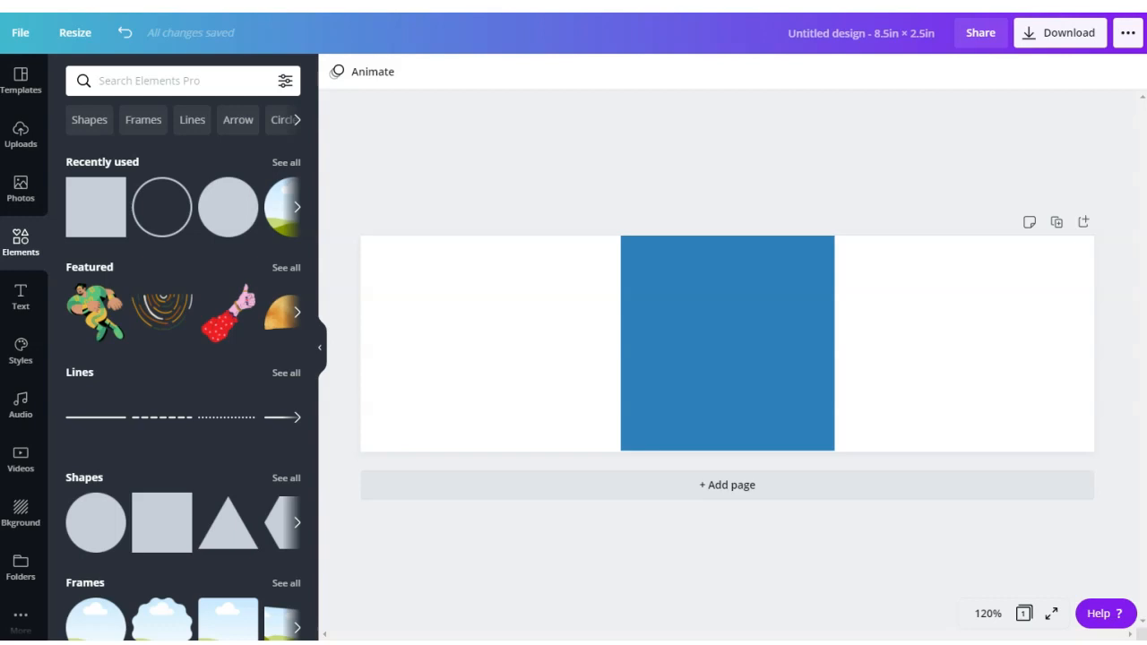
Duplicate the page with the blue middle panel
{"action": "left_click", "coordinate": [1058, 223]}
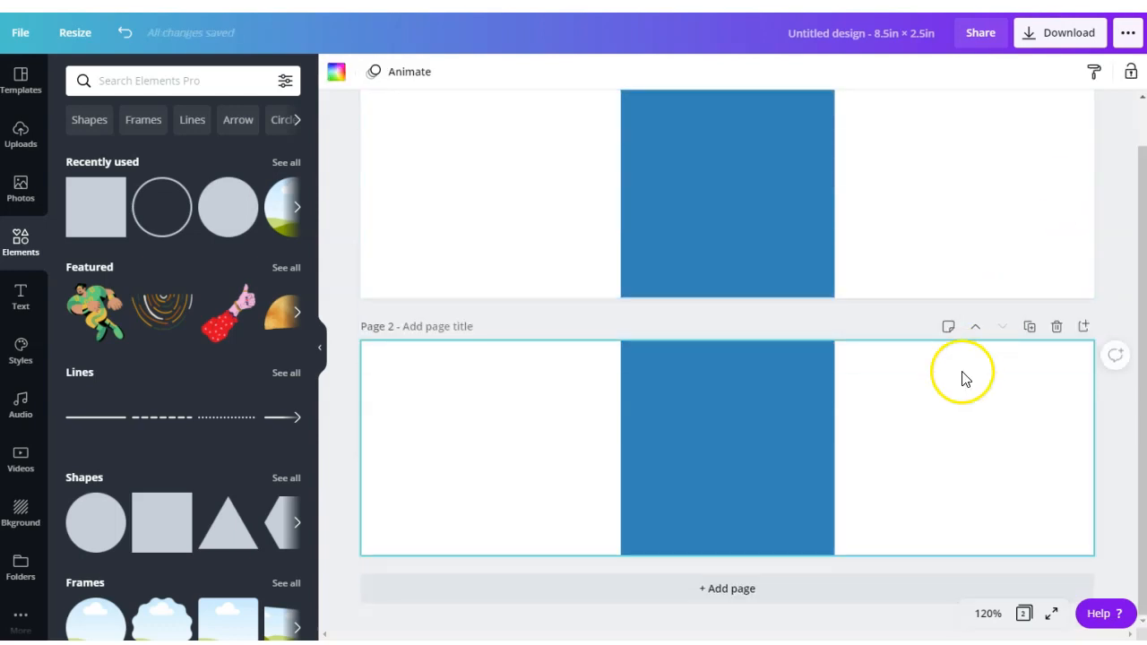
{"action": "left_click_drag", "start_coordinate": [1139, 350], "coordinate": [1138, 266]}
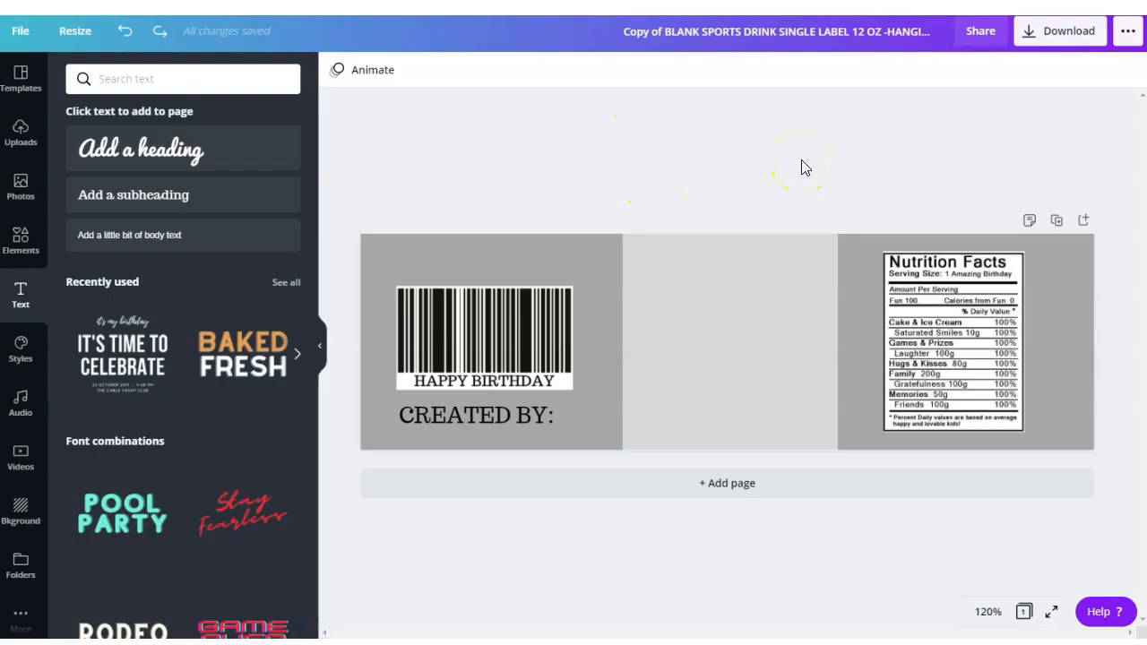
Recolour the barcode and nutrition facts panels red and the middle panel blue using the brand colours
{"action": "left_click", "coordinate": [870, 243]}
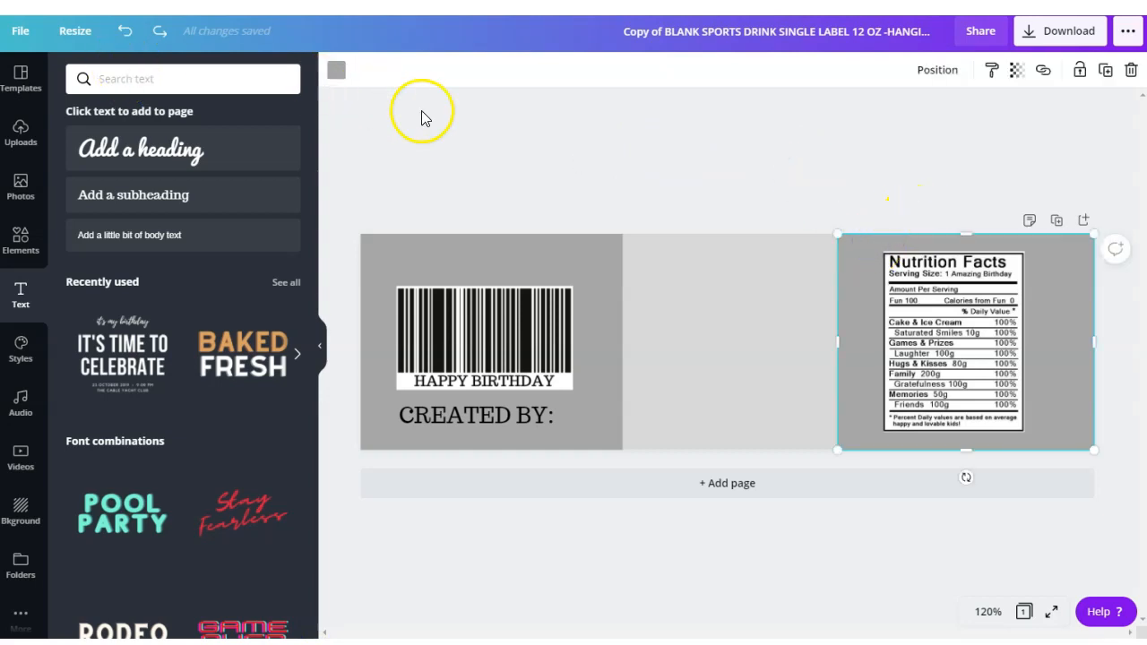
{"action": "left_click", "coordinate": [337, 70]}
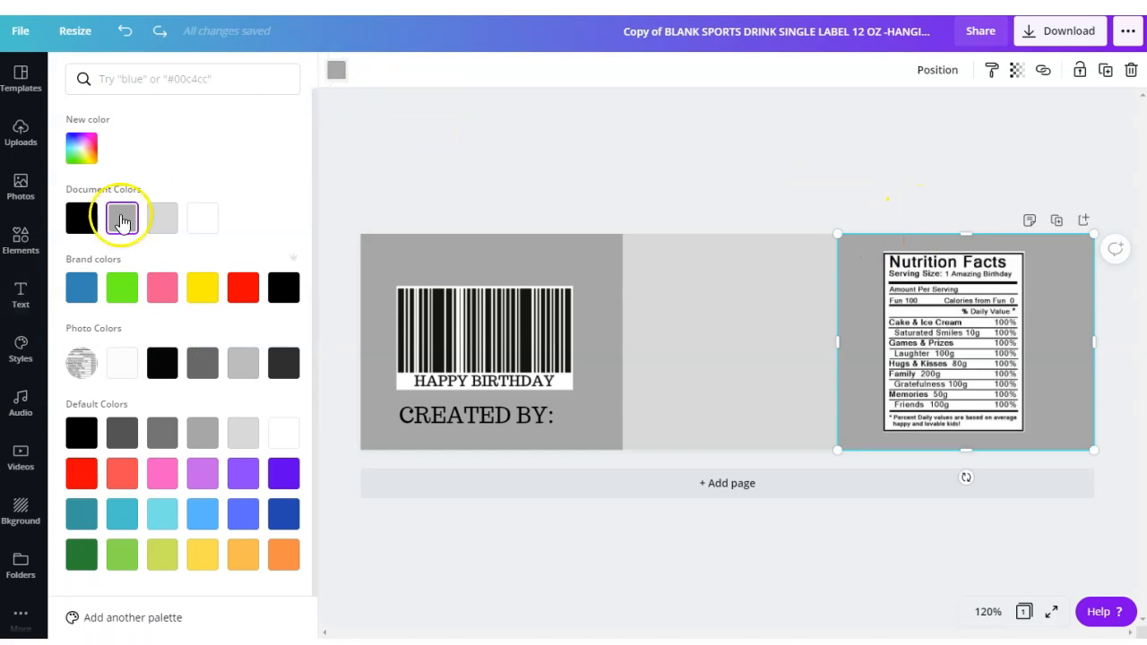
{"action": "left_click", "coordinate": [240, 292]}
{"action": "left_click", "coordinate": [530, 244]}
{"action": "left_click", "coordinate": [247, 285]}
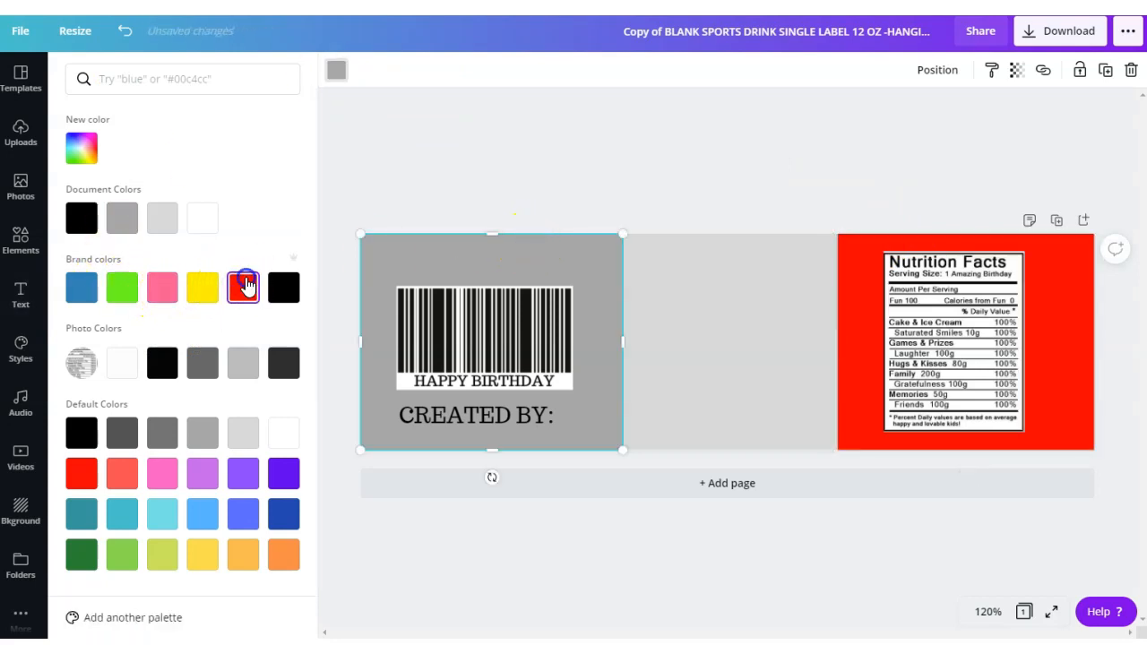
{"action": "left_click", "coordinate": [719, 265]}
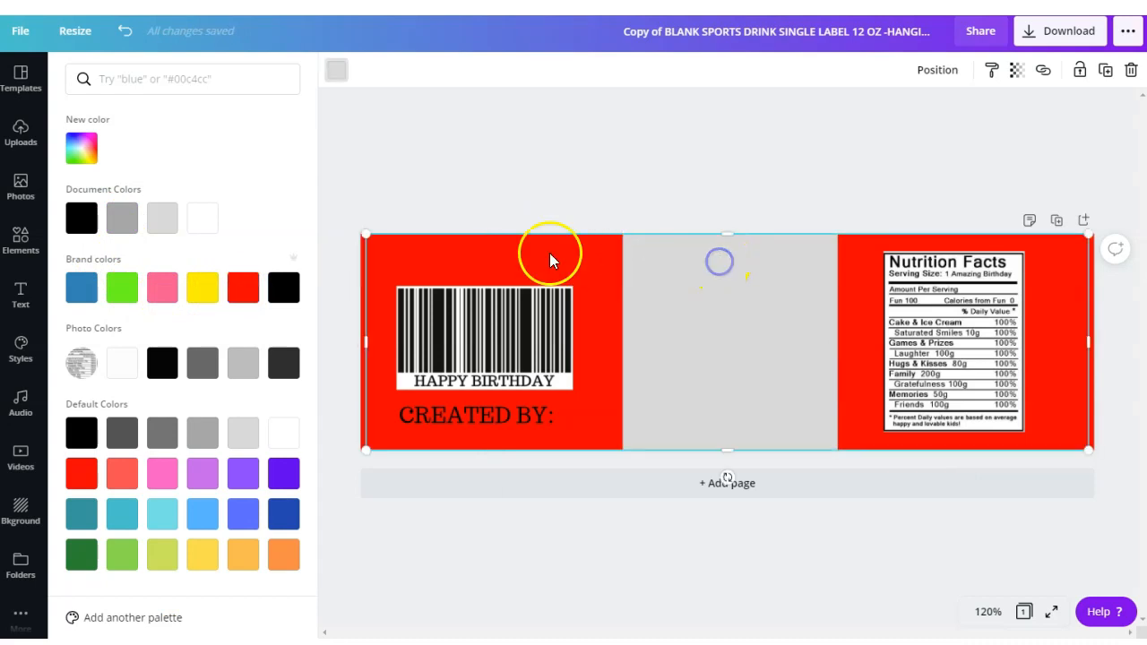
{"action": "left_click", "coordinate": [84, 286]}
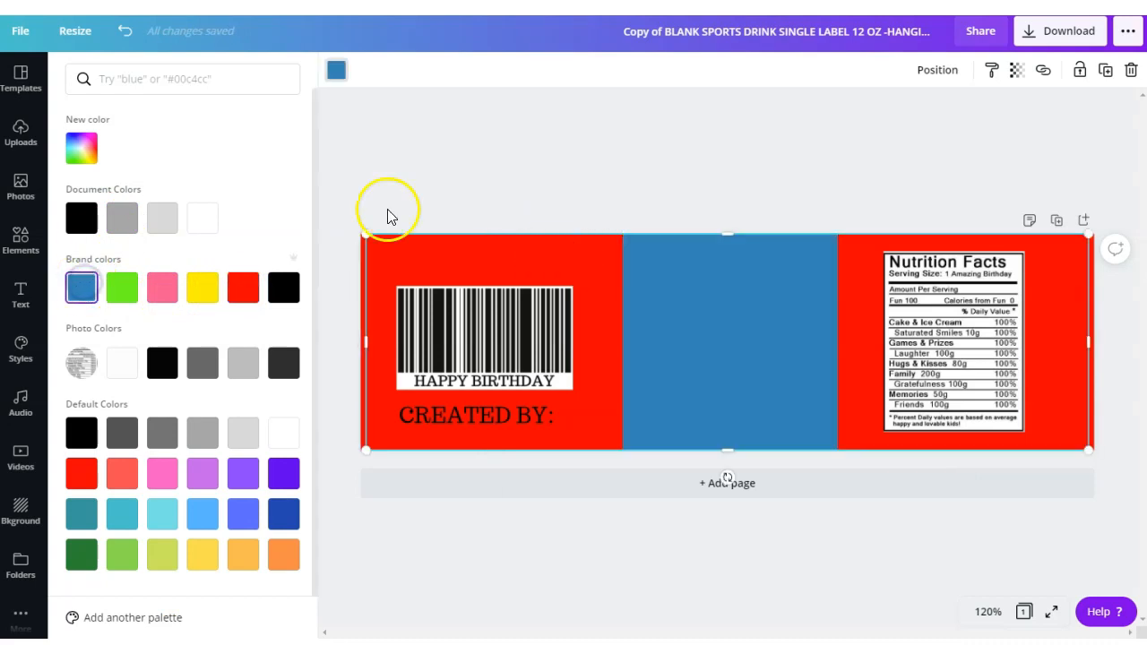
{"action": "left_click", "coordinate": [499, 161]}
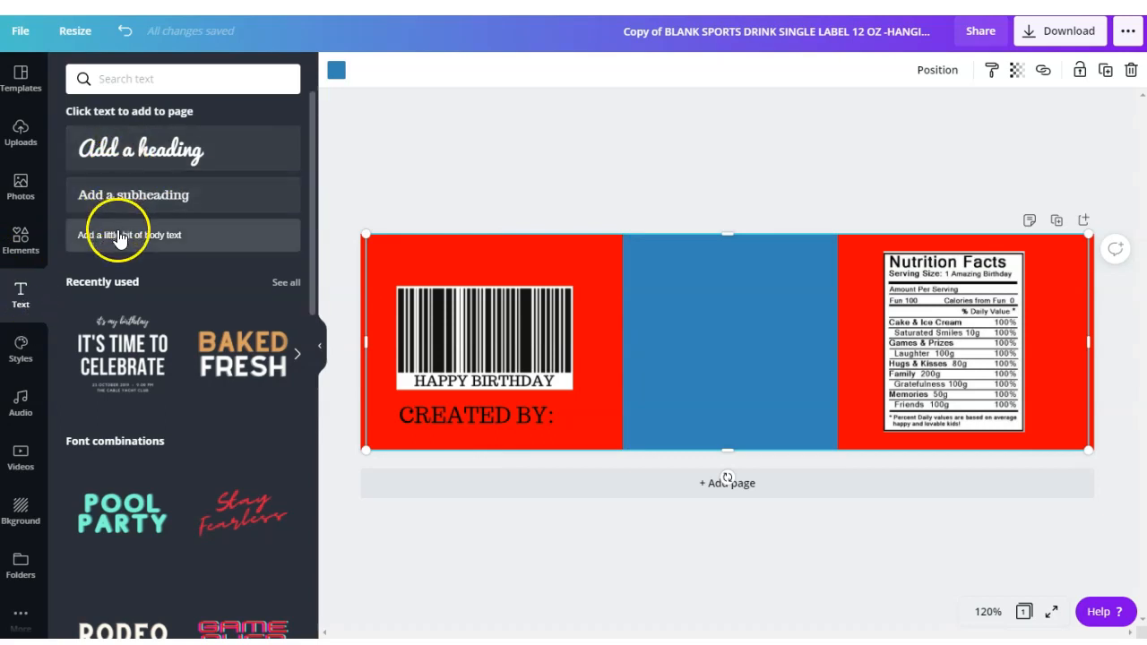
Add a subheading reading "HAPPY BIRTHDAY" on the blue middle panel
{"action": "left_click", "coordinate": [134, 197]}
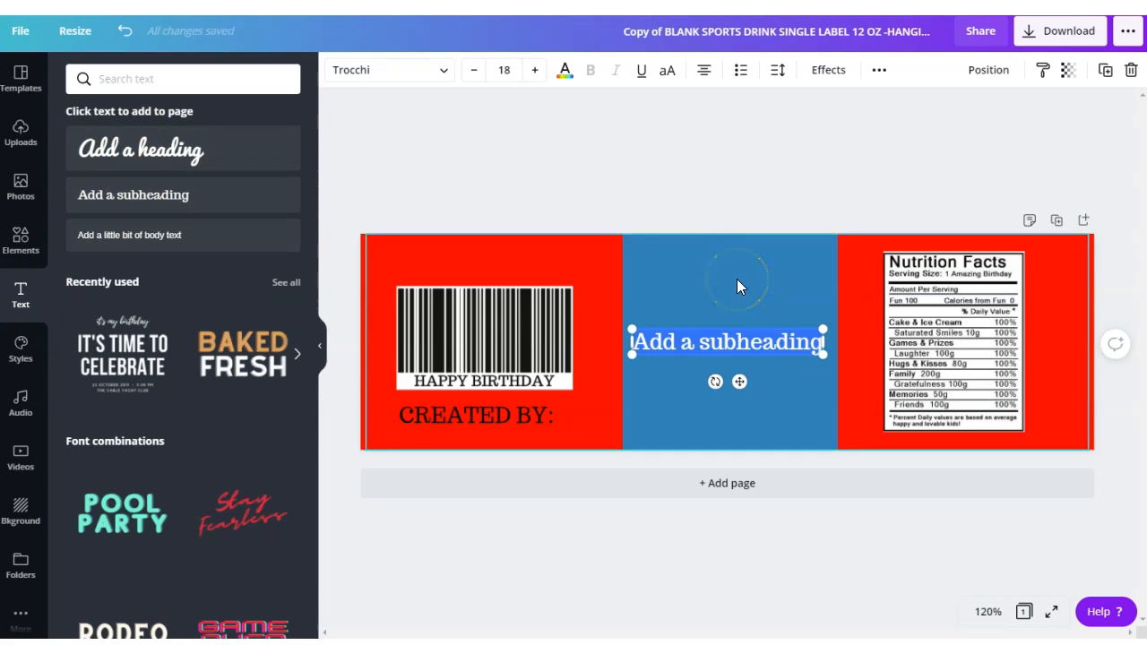
{"action": "type", "text": "HAPPY"}
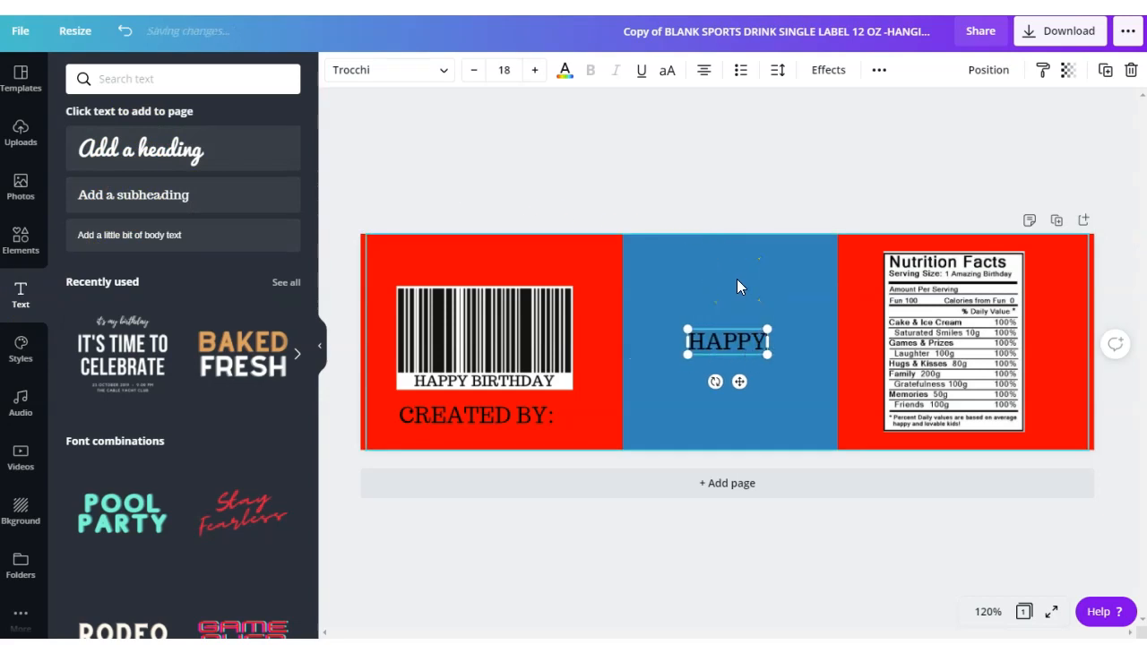
{"action": "type", "text": " BIRTHDASY"}
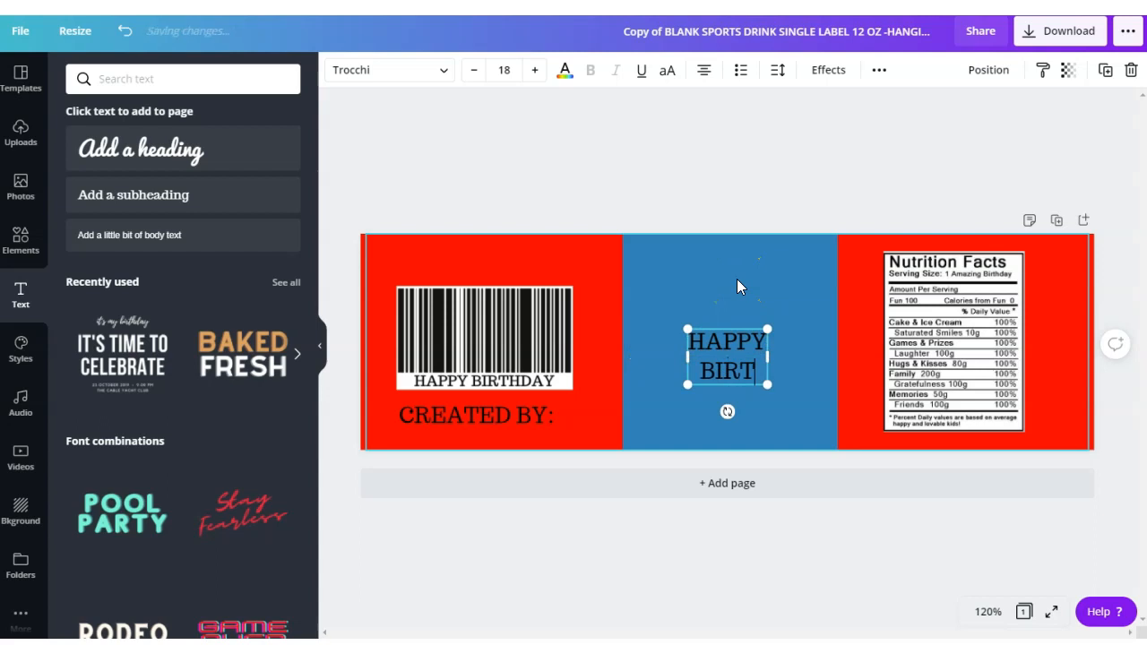
{"action": "key", "text": "BackSpace"}
{"action": "key", "text": "BackSpace"}
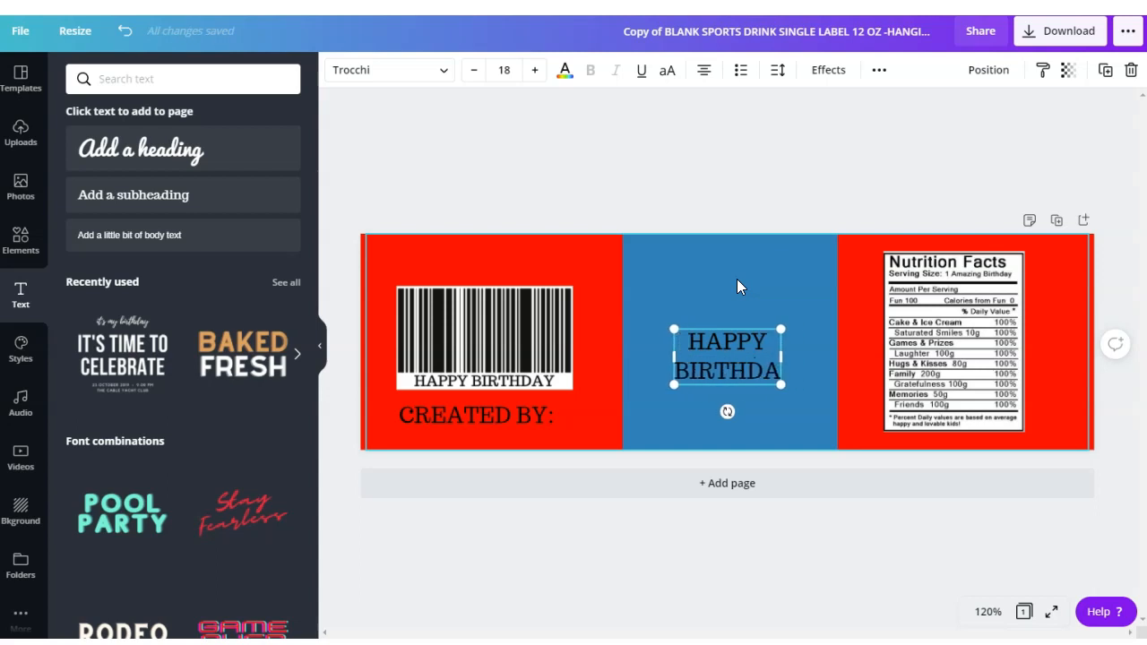
{"action": "type", "text": "Y"}
Change the middle panel's colour to black in the HANGINGWITHTHEKIDDOS.COM label design
{"action": "left_click", "coordinate": [703, 273]}
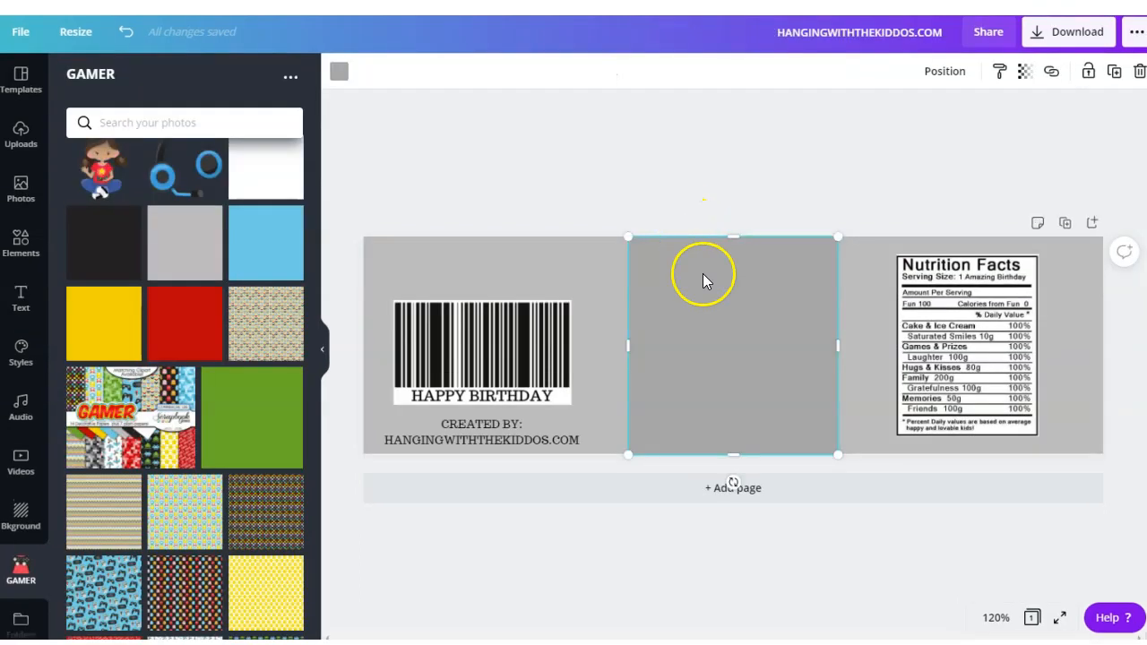
{"action": "left_click", "coordinate": [334, 71]}
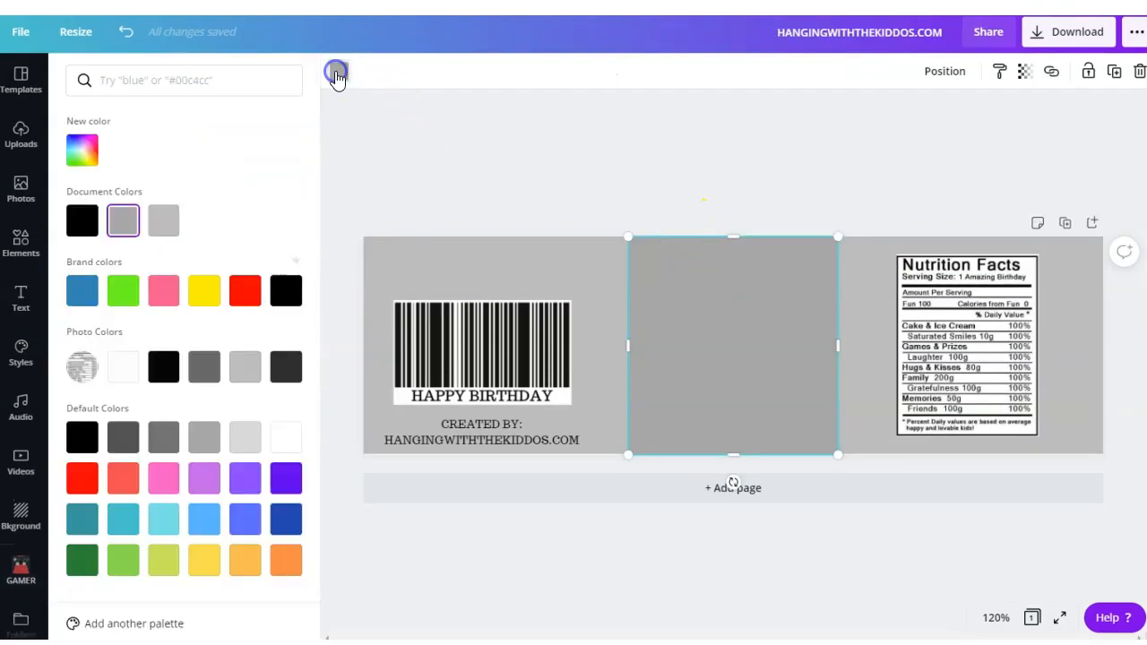
{"action": "left_click", "coordinate": [82, 221]}
{"action": "left_click", "coordinate": [635, 167]}
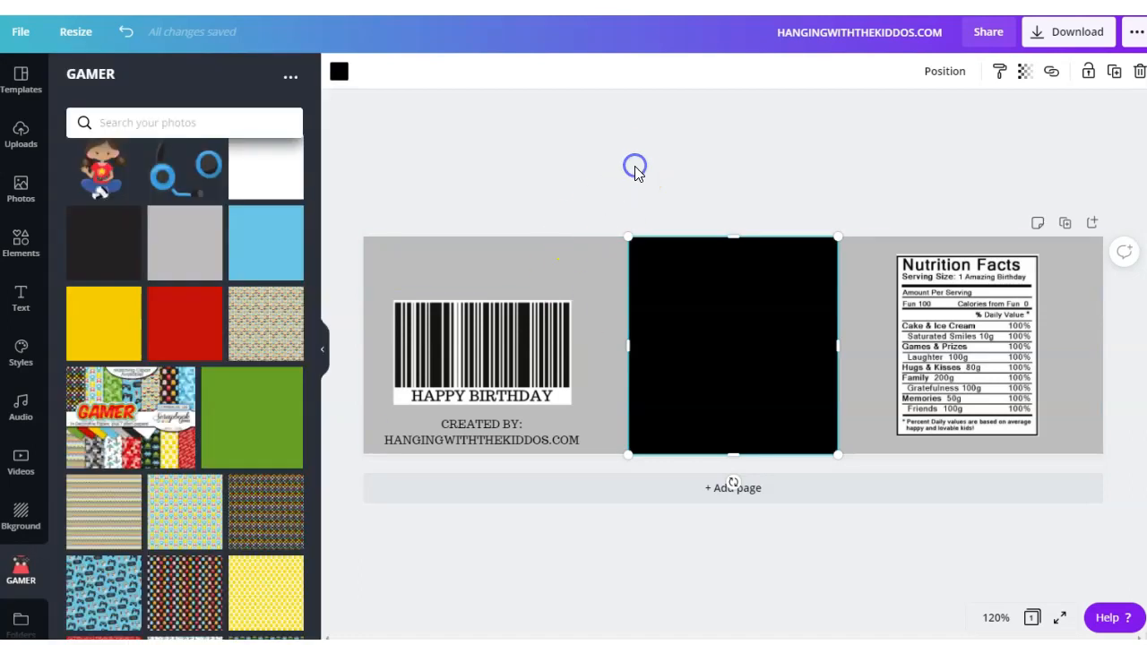
Cover the barcode panel with the grey pixel pattern from the GAMER folder at 3 × 2.5 in, and place a duplicate over the nutrition facts panel
{"action": "left_click_drag", "start_coordinate": [316, 489], "coordinate": [317, 528]}
{"action": "left_click_drag", "start_coordinate": [173, 397], "coordinate": [476, 267]}
{"action": "left_click_drag", "start_coordinate": [529, 311], "coordinate": [635, 305]}
{"action": "left_click_drag", "start_coordinate": [492, 418], "coordinate": [497, 458]}
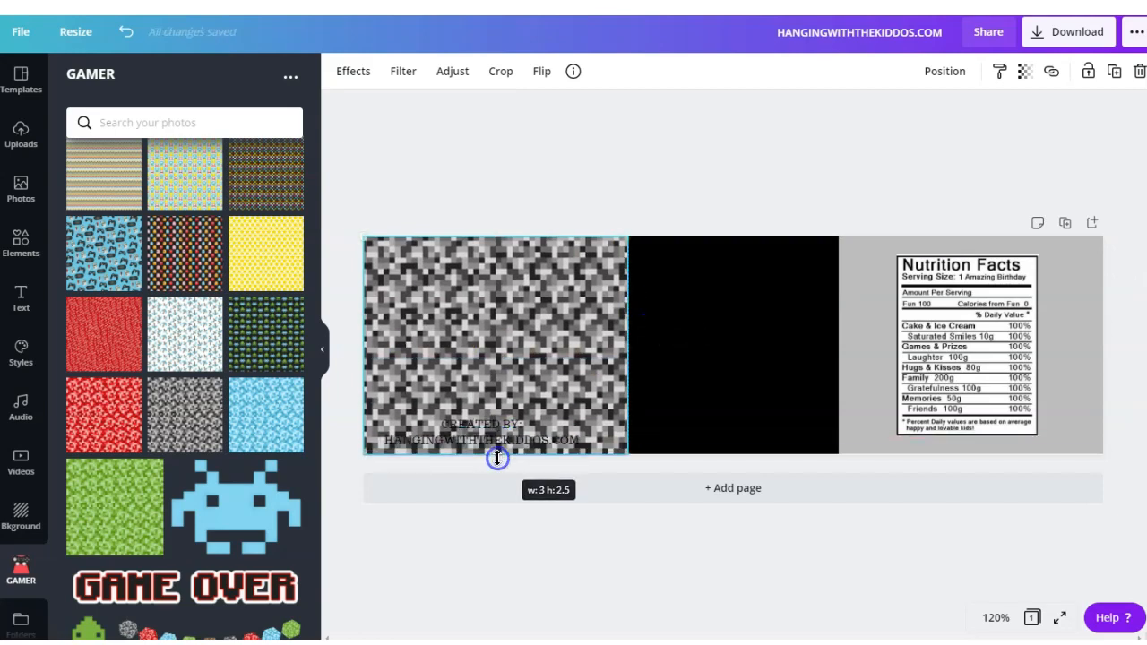
{"action": "left_click", "coordinate": [1112, 73]}
{"action": "left_click_drag", "start_coordinate": [450, 333], "coordinate": [912, 313]}
Send both pixel patterns backward behind the barcode and the nutrition facts
{"action": "left_click", "coordinate": [522, 305]}
{"action": "left_click", "coordinate": [944, 70]}
{"action": "left_click", "coordinate": [889, 116]}
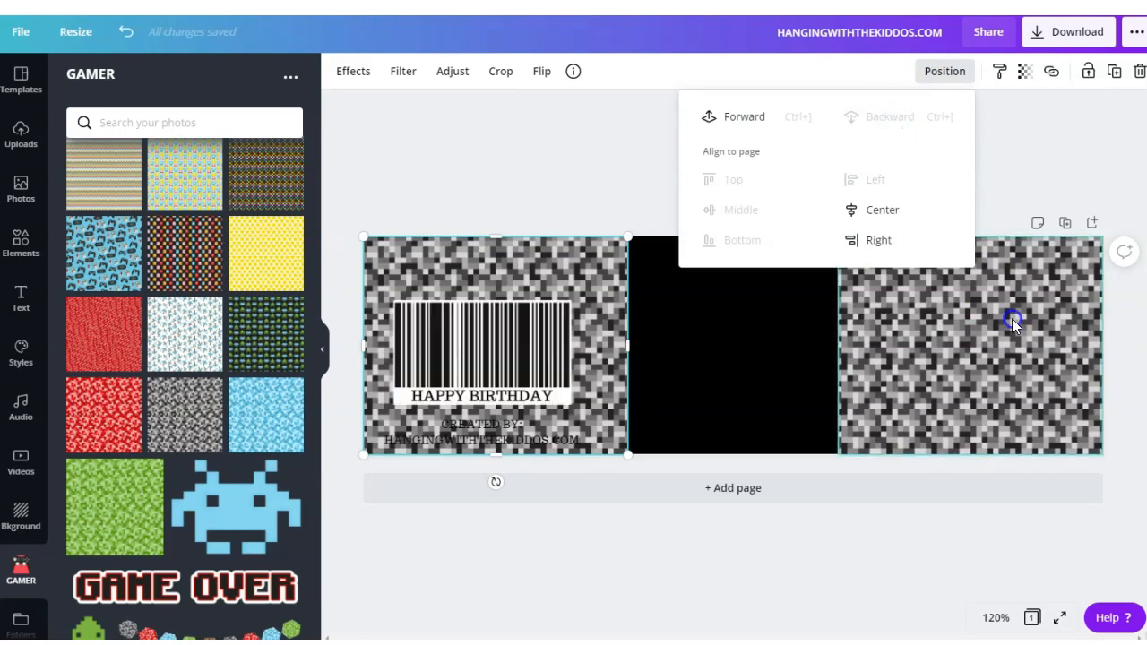
{"action": "left_click", "coordinate": [1012, 318]}
{"action": "left_click", "coordinate": [945, 71]}
{"action": "left_click", "coordinate": [890, 116]}
{"action": "left_click", "coordinate": [1048, 166]}
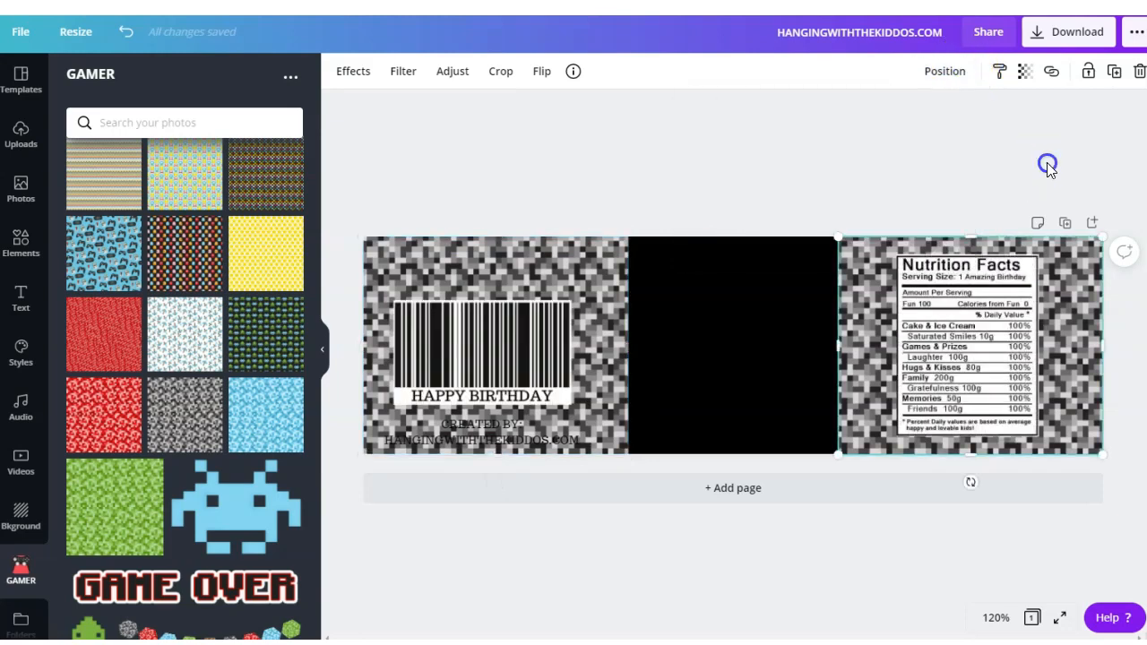
Add a circle outline shape to the black panel and colour it light green
{"action": "left_click", "coordinate": [814, 314]}
{"action": "left_click", "coordinate": [21, 240]}
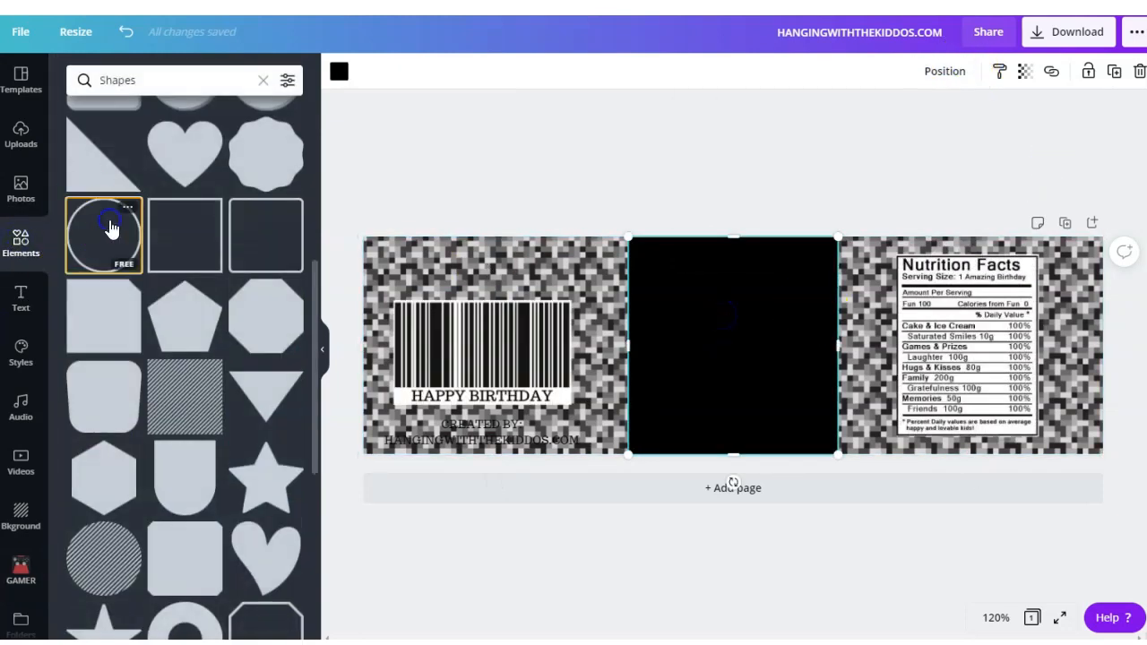
{"action": "left_click", "coordinate": [338, 72]}
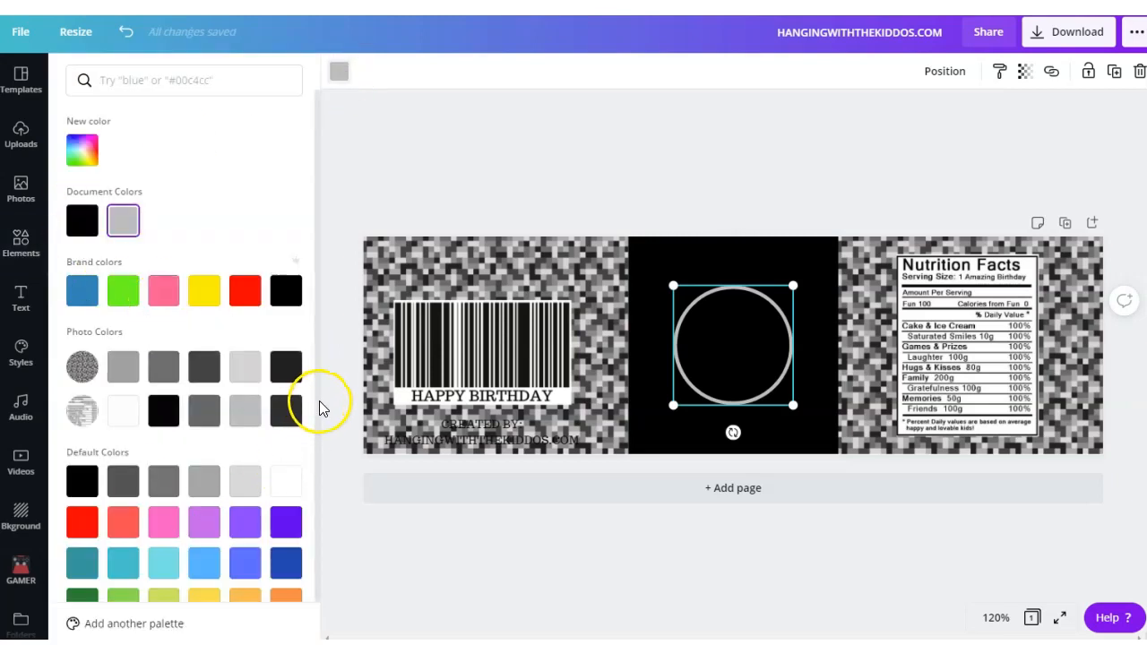
{"action": "left_click_drag", "start_coordinate": [317, 411], "coordinate": [313, 472]}
Duplicate the green circle outline, shrink one copy, centre it inside the other and group them as a double ring
{"action": "left_click", "coordinate": [1114, 71]}
{"action": "left_click_drag", "start_coordinate": [811, 304], "coordinate": [787, 328]}
{"action": "left_click_drag", "start_coordinate": [755, 357], "coordinate": [750, 328]}
{"action": "left_click", "coordinate": [786, 265]}
{"action": "left_click", "coordinate": [1088, 70]}
{"action": "left_click_drag", "start_coordinate": [685, 266], "coordinate": [722, 317]}
{"action": "left_click", "coordinate": [912, 71]}
Set the double ring partly off the black panel's upper-left corner and place a duplicate at the panel's centre
{"action": "left_click_drag", "start_coordinate": [773, 377], "coordinate": [729, 328]}
{"action": "left_click_drag", "start_coordinate": [691, 274], "coordinate": [679, 224]}
{"action": "left_click", "coordinate": [1115, 78]}
{"action": "left_click_drag", "start_coordinate": [730, 302], "coordinate": [742, 346]}
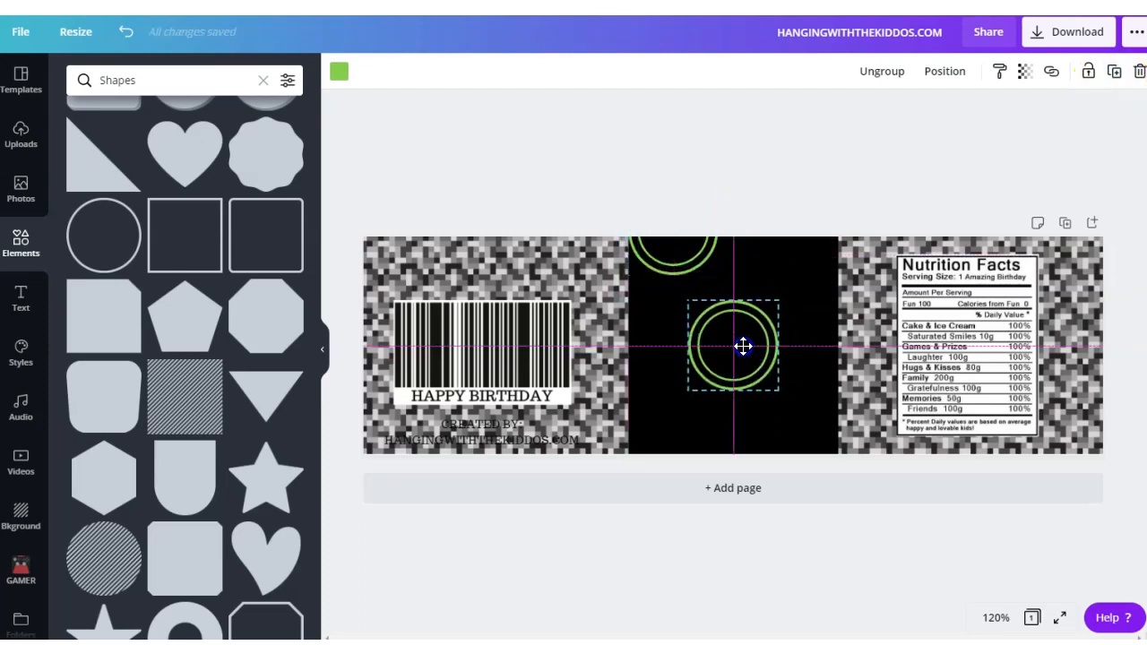
Enlarge the central double ring and place further copies at the black panel's remaining corners, with smaller ones along its right side
{"action": "left_click_drag", "start_coordinate": [778, 300], "coordinate": [835, 212]}
{"action": "left_click", "coordinate": [1112, 78]}
{"action": "left_click", "coordinate": [1114, 72]}
{"action": "left_click_drag", "start_coordinate": [757, 203], "coordinate": [809, 417]}
{"action": "left_click", "coordinate": [1114, 72]}
Add the brown-haired gamer boy from the GAMER folder, shrink him and place him at the left side of the black panel
{"action": "left_click", "coordinate": [21, 567]}
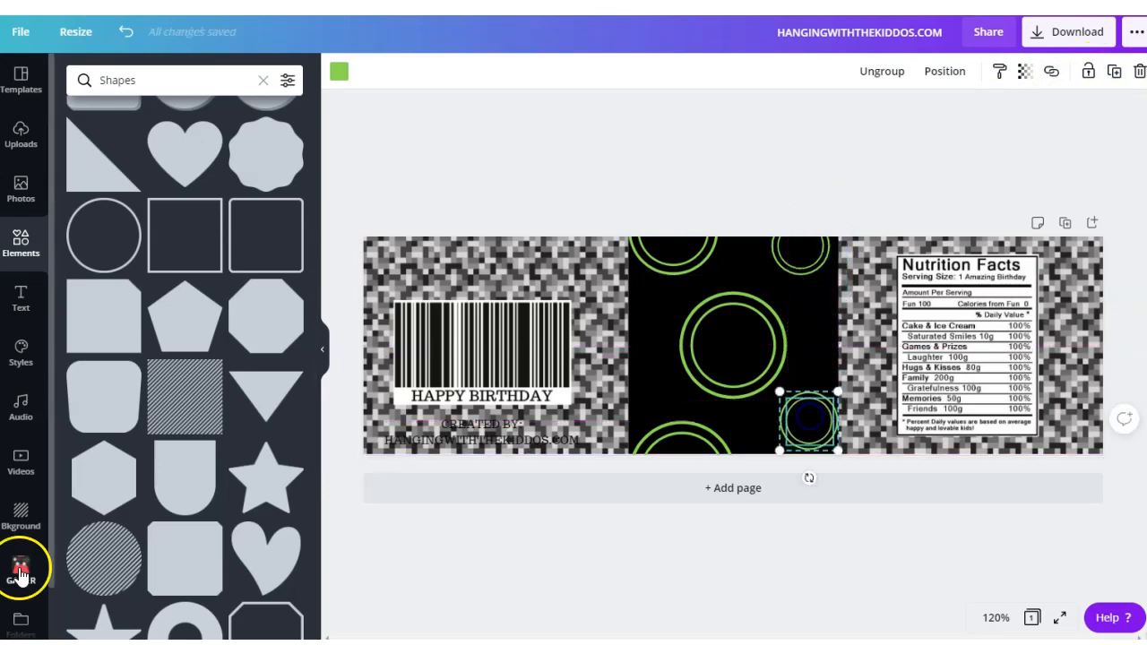
{"action": "left_click_drag", "start_coordinate": [314, 534], "coordinate": [331, 175]}
{"action": "left_click", "coordinate": [285, 337]}
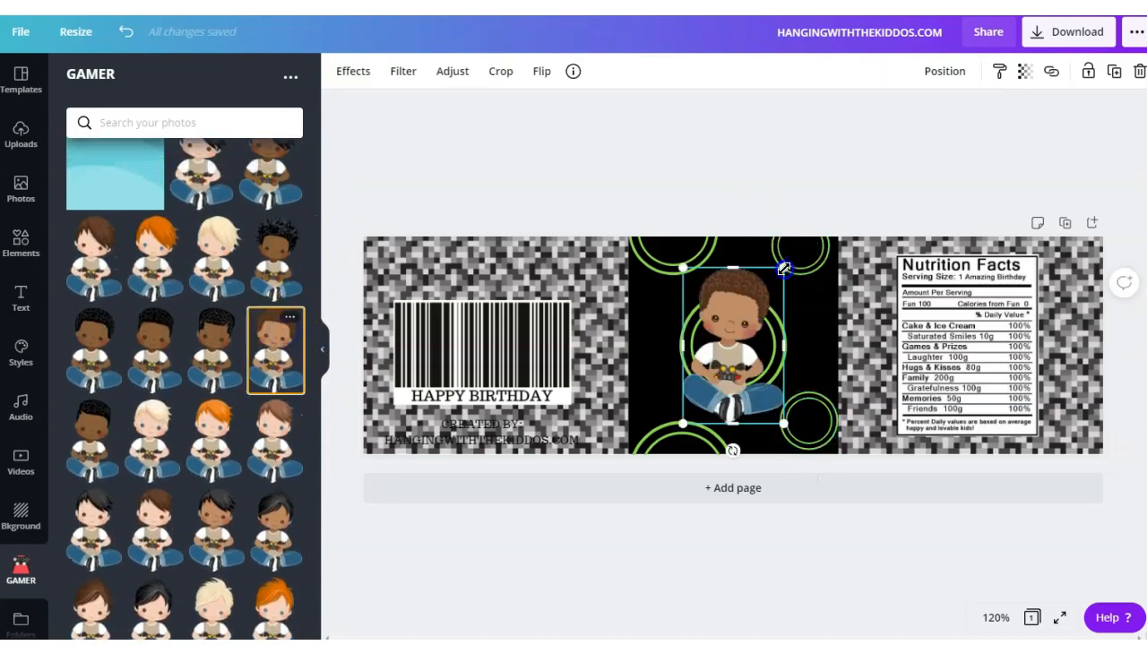
{"action": "left_click_drag", "start_coordinate": [784, 269], "coordinate": [756, 311]}
{"action": "left_click_drag", "start_coordinate": [724, 361], "coordinate": [684, 357]}
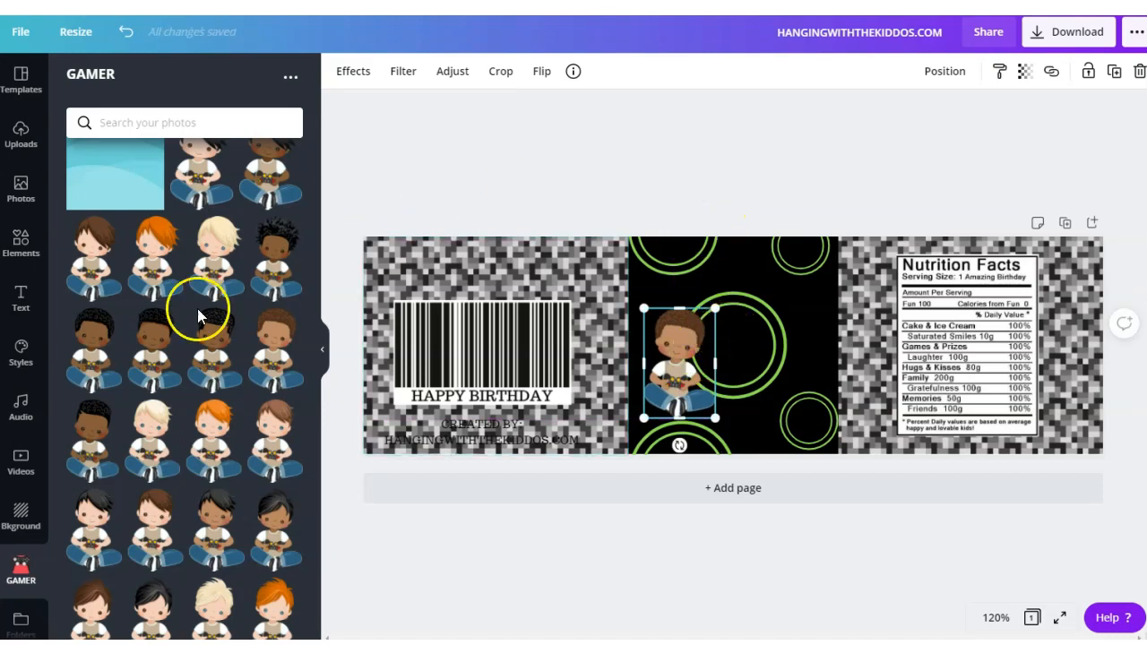
Add a subheading reading HAPPY and place it at the top centre of the black panel
{"action": "left_click", "coordinate": [21, 297]}
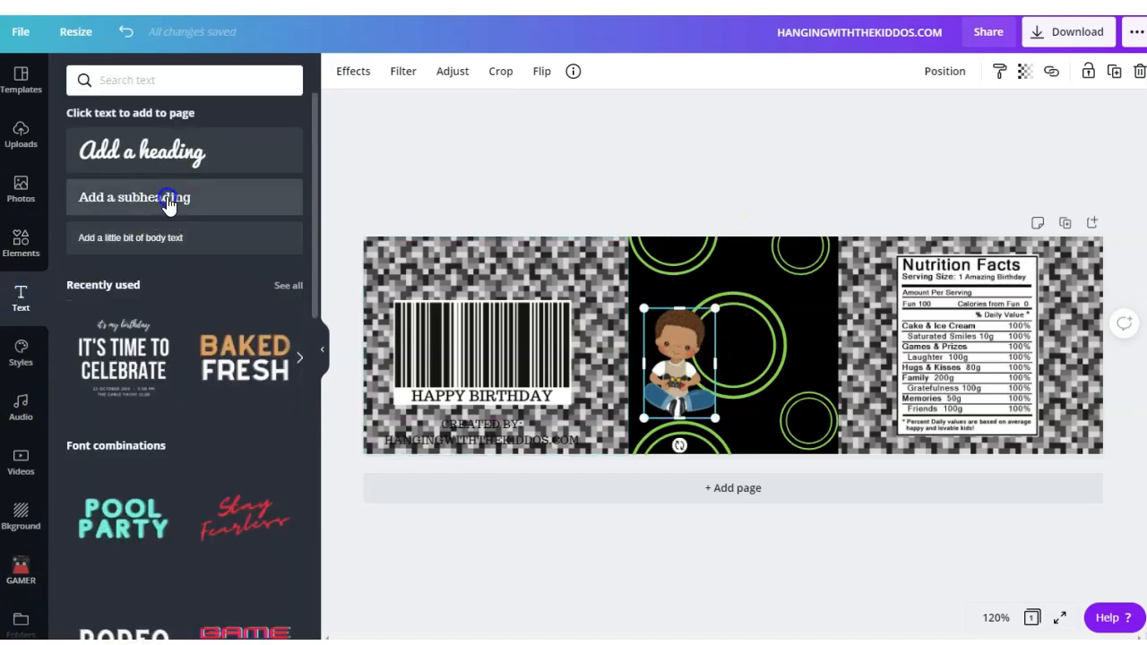
{"action": "left_click", "coordinate": [169, 202]}
{"action": "type", "text": "HAPPY"}
{"action": "left_click_drag", "start_coordinate": [753, 336], "coordinate": [736, 274]}
{"action": "left_click", "coordinate": [764, 176]}
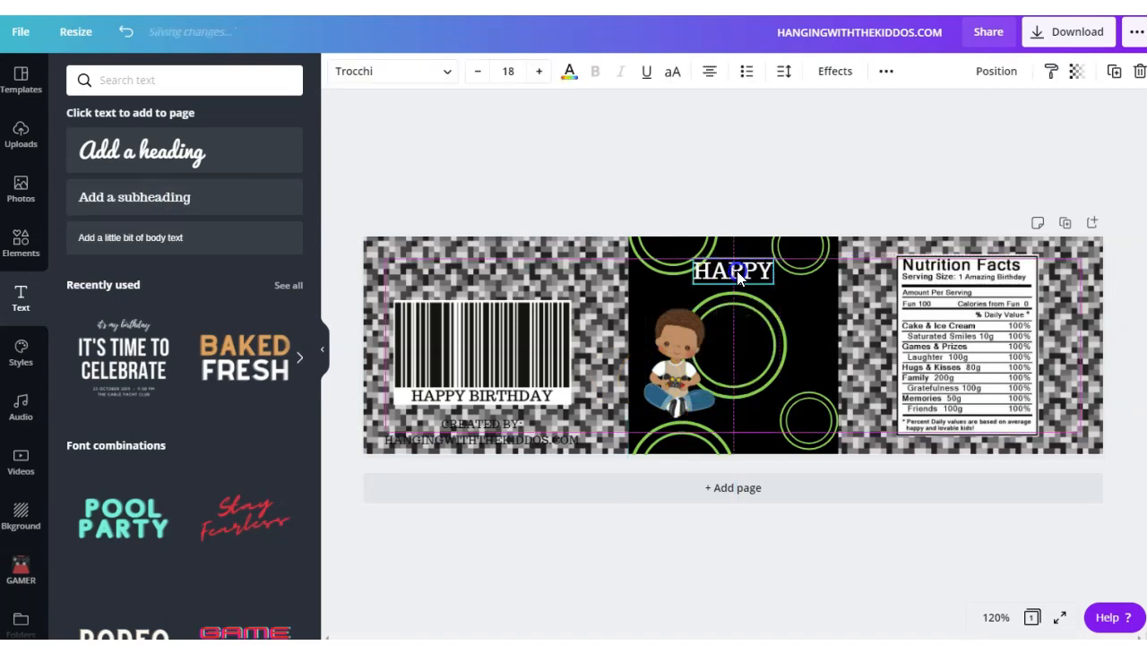
Adjust the double rings at the black panel's upper corners to clear the text, then enlarge HAPPY and centre it horizontally on the page
{"action": "left_click_drag", "start_coordinate": [645, 243], "coordinate": [687, 225]}
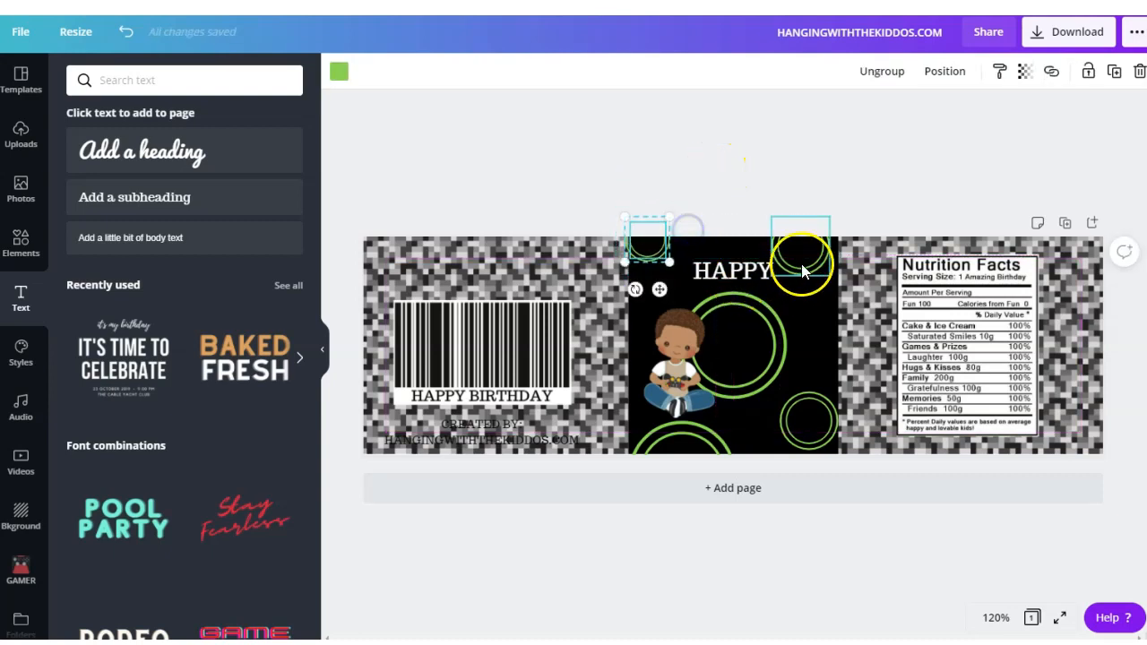
{"action": "left_click_drag", "start_coordinate": [801, 264], "coordinate": [817, 259]}
{"action": "left_click", "coordinate": [737, 274]}
{"action": "left_click_drag", "start_coordinate": [693, 258], "coordinate": [670, 244]}
{"action": "left_click_drag", "start_coordinate": [775, 249], "coordinate": [784, 248]}
{"action": "left_click", "coordinate": [996, 71]}
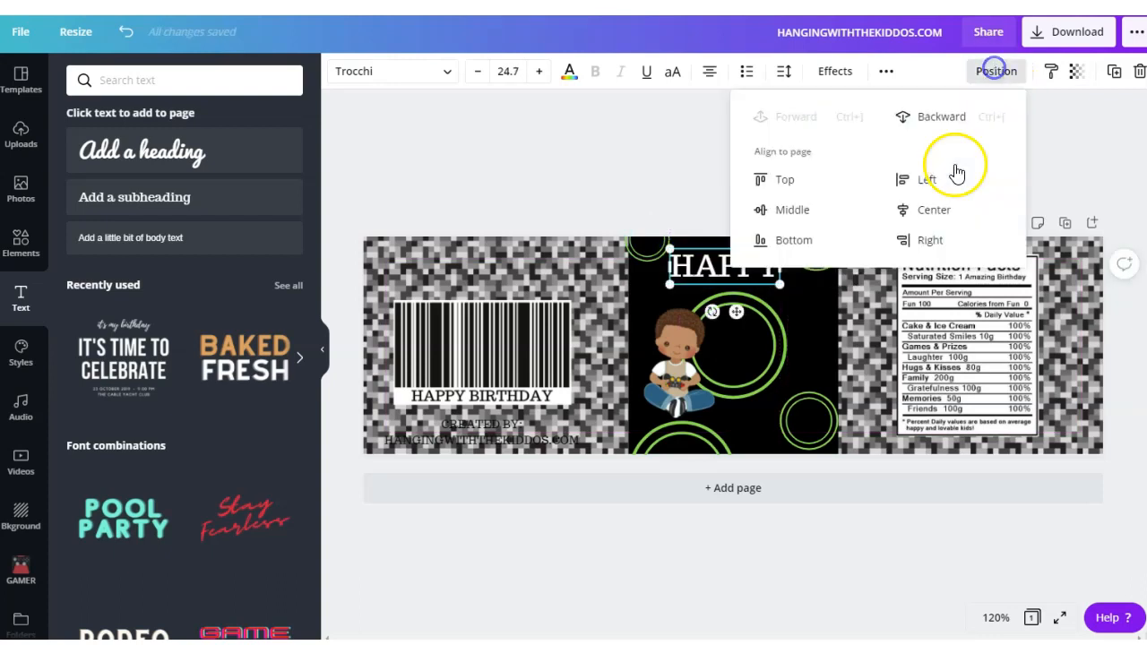
{"action": "left_click", "coordinate": [938, 209]}
{"action": "left_click", "coordinate": [801, 315]}
Duplicate the HAPPY text, change the copy to 7TH and place it inside the central double ring
{"action": "left_click", "coordinate": [755, 276]}
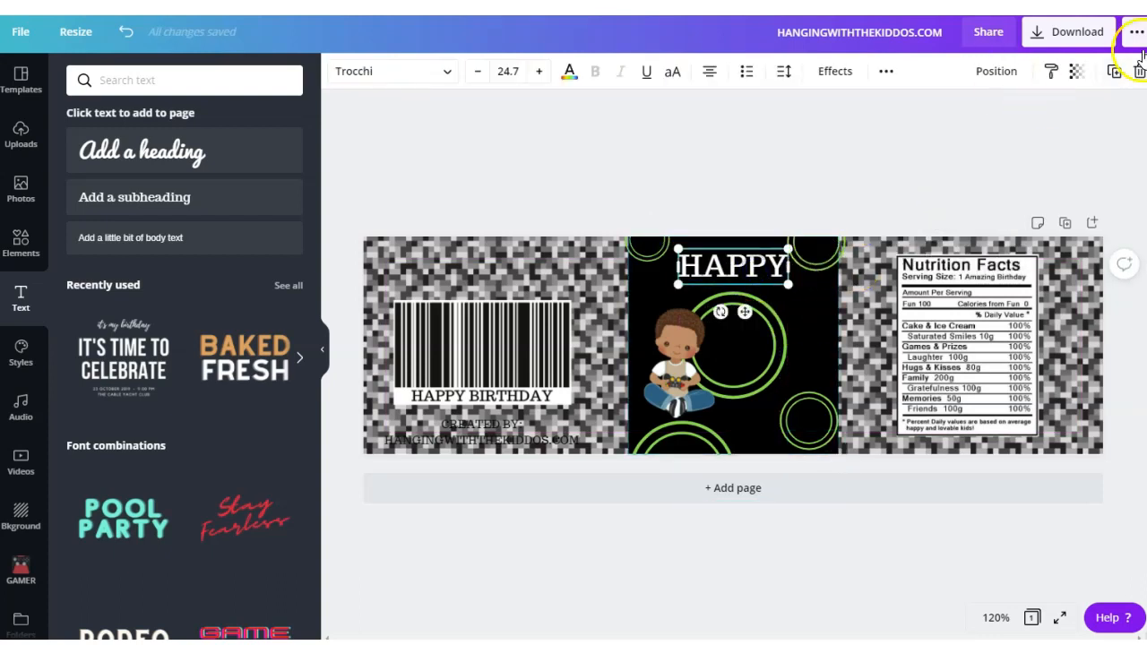
{"action": "left_click", "coordinate": [1113, 71]}
{"action": "double_click", "coordinate": [778, 283]}
{"action": "type", "text": "7TH"}
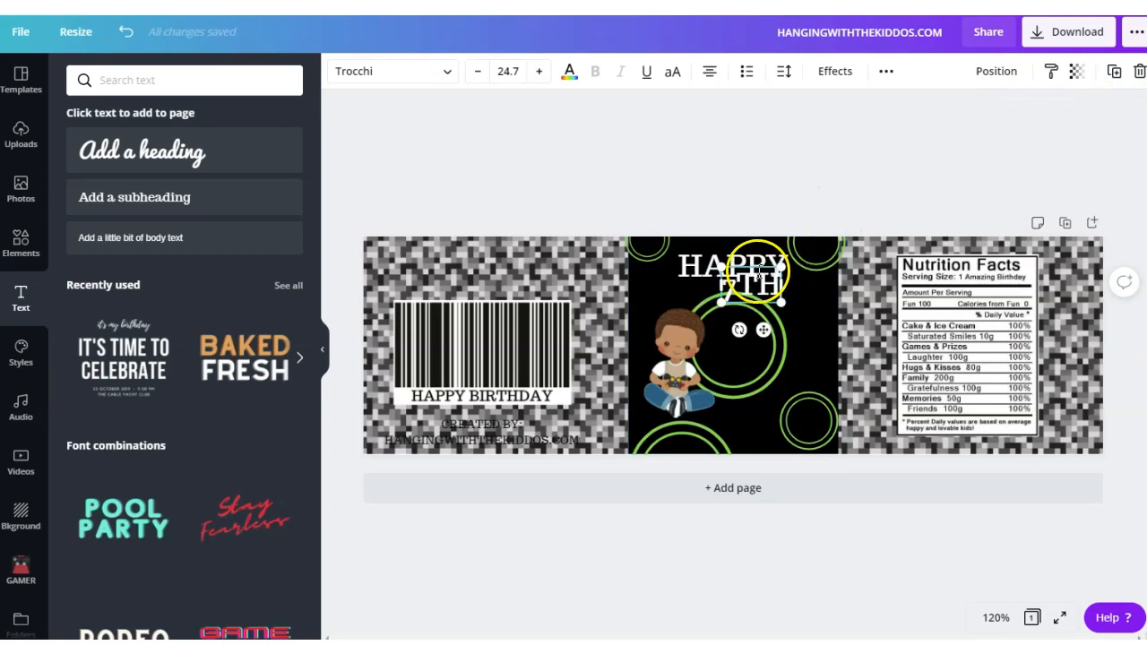
{"action": "left_click_drag", "start_coordinate": [757, 273], "coordinate": [760, 333]}
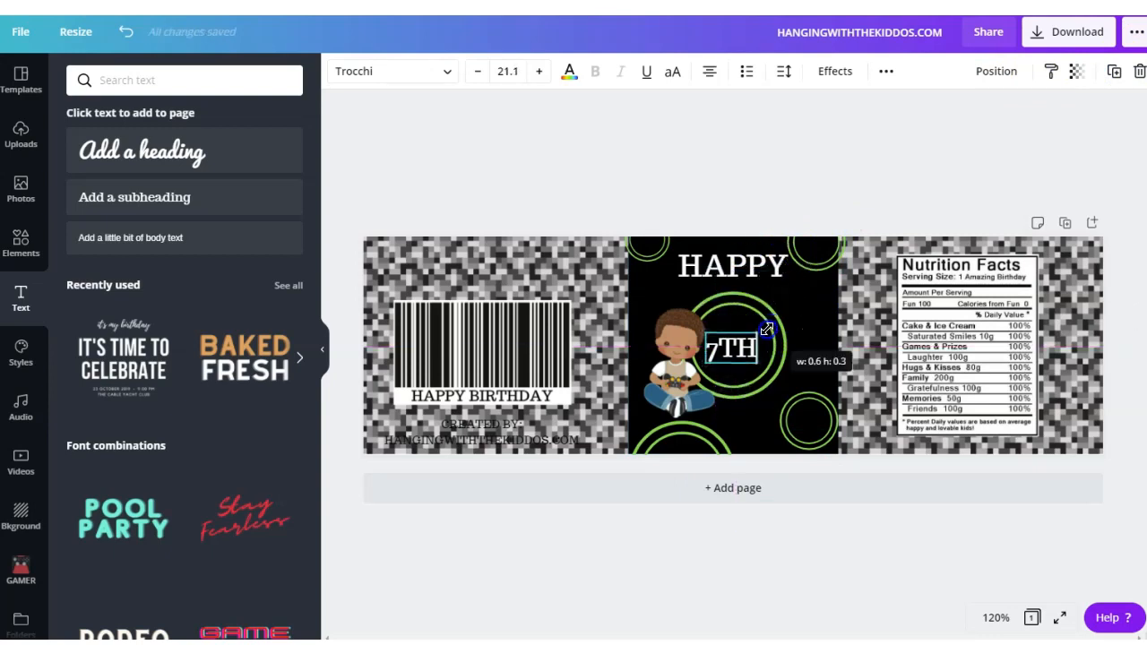
Set the 7TH text in the Chewy font and enlarge it to about size 27 within the central ring
{"action": "left_click", "coordinate": [427, 77]}
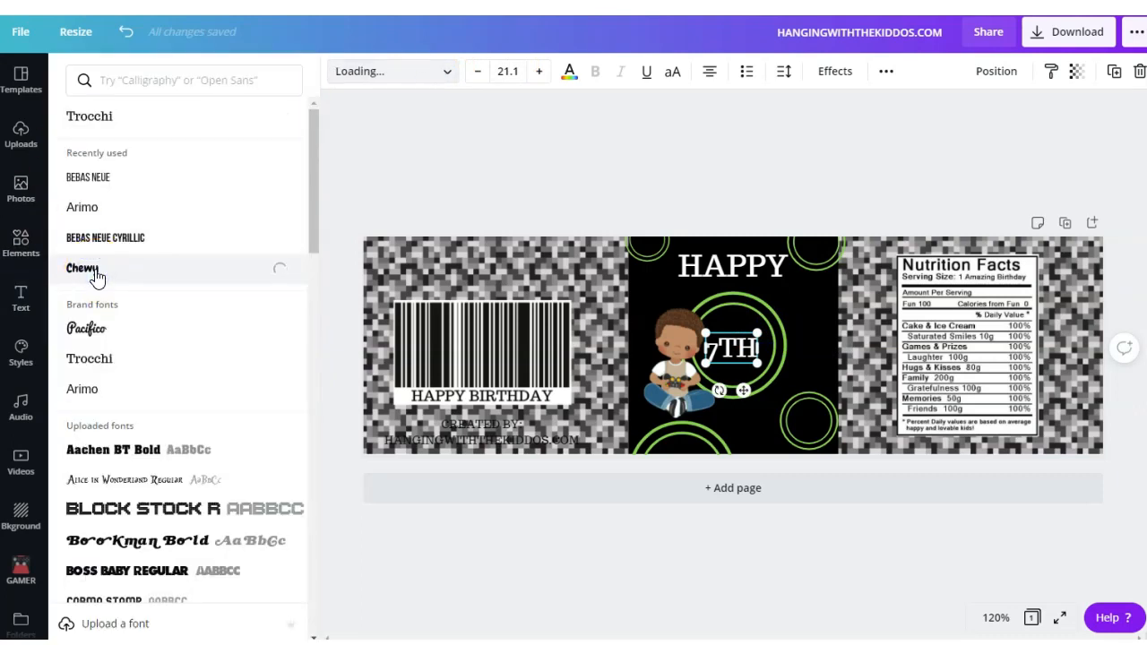
{"action": "left_click", "coordinate": [743, 350]}
{"action": "left_click_drag", "start_coordinate": [748, 327], "coordinate": [761, 324]}
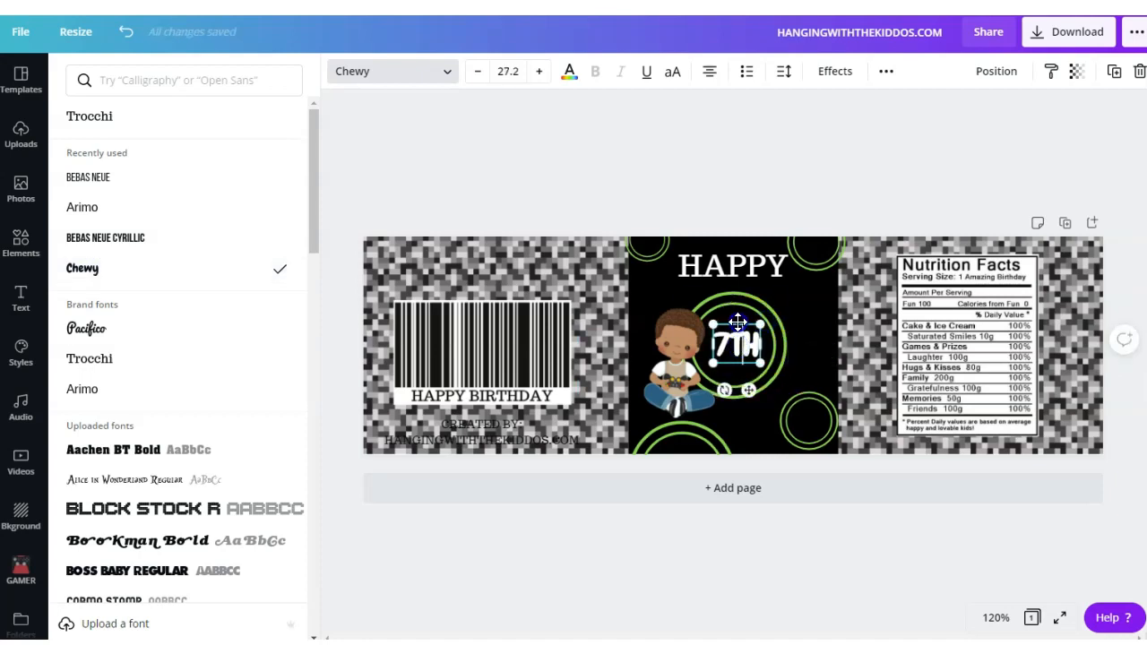
Duplicate the 7TH text, change the copy to BIRTHDAY and place it at the bottom centre of the black panel
{"action": "left_click", "coordinate": [1116, 71]}
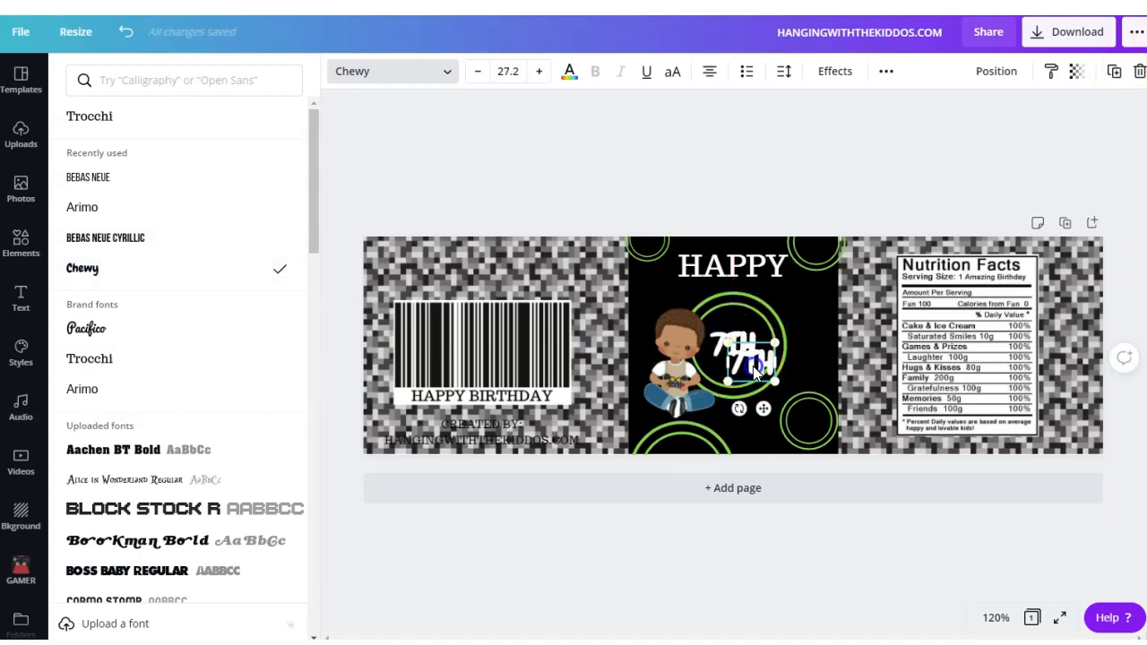
{"action": "type", "text": "BIRTHDAY"}
{"action": "left_click_drag", "start_coordinate": [751, 339], "coordinate": [733, 407]}
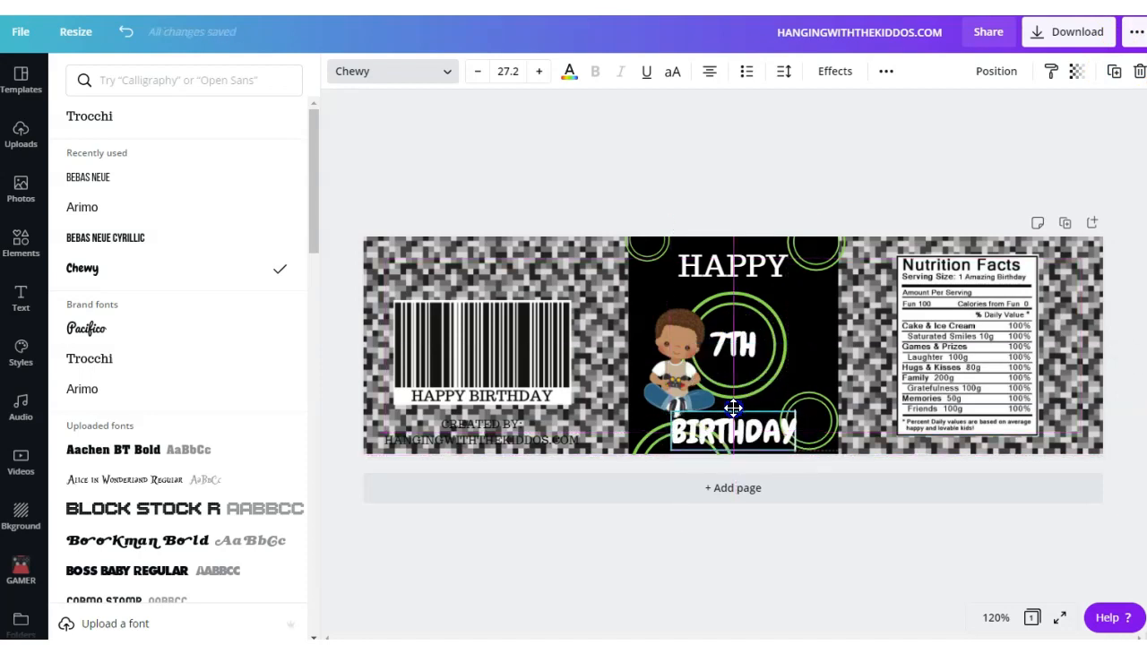
Set the HAPPY text in the Chewy font and resize it to about size 37, centred above the ring
{"action": "left_click", "coordinate": [766, 240]}
{"action": "left_click", "coordinate": [100, 268]}
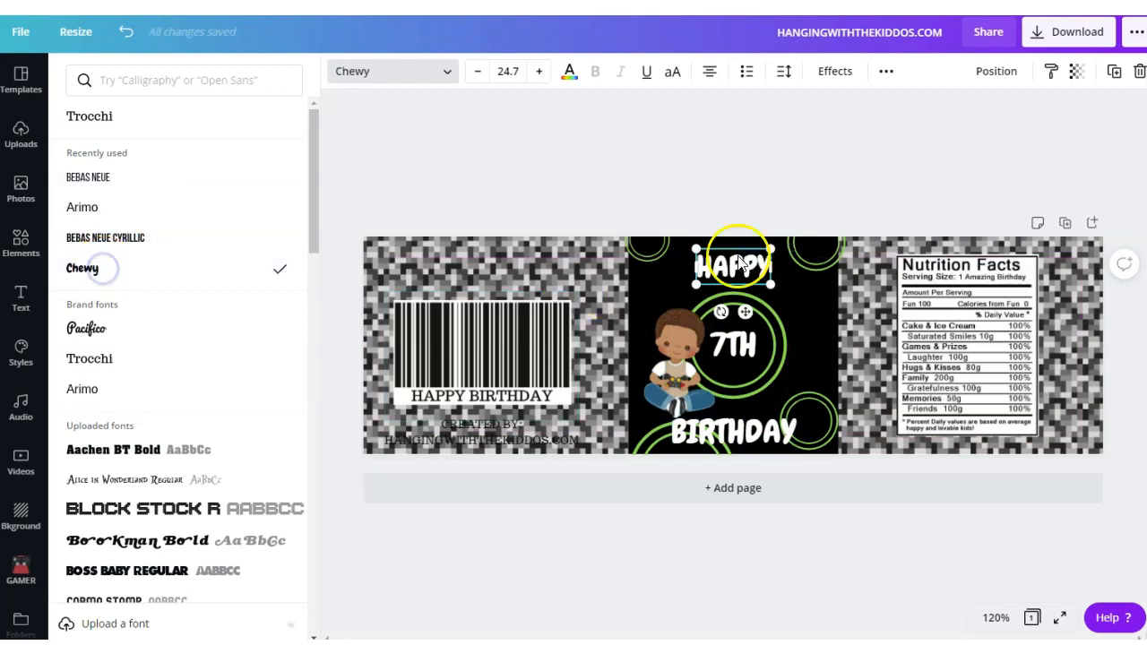
{"action": "left_click_drag", "start_coordinate": [685, 244], "coordinate": [650, 249]}
{"action": "left_click_drag", "start_coordinate": [786, 295], "coordinate": [793, 297]}
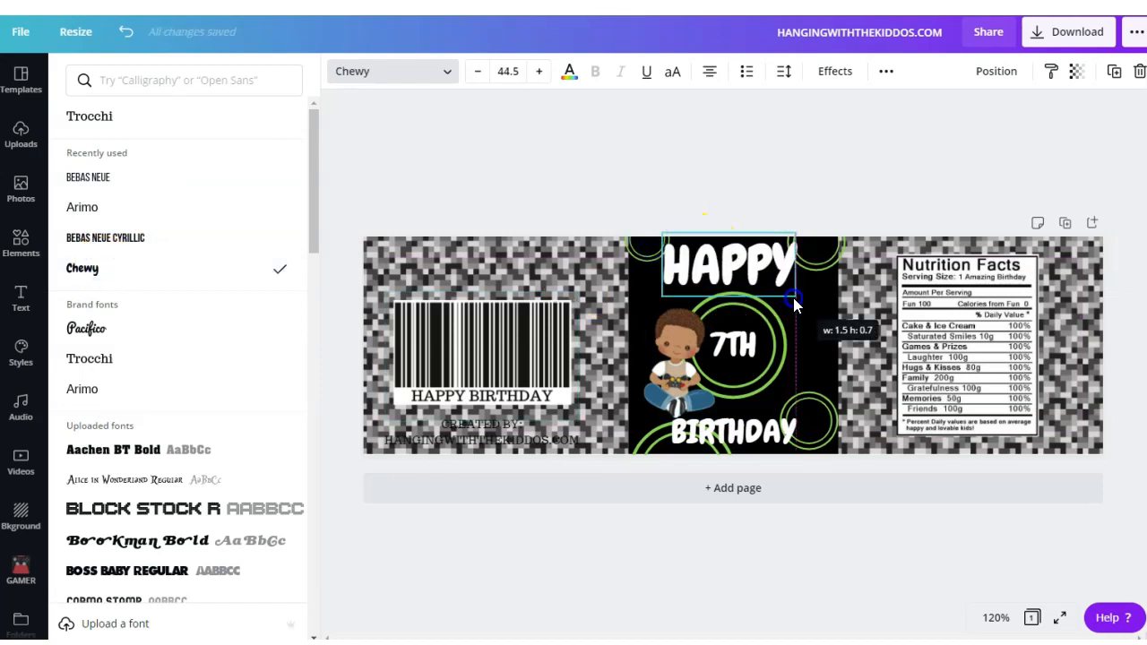
{"action": "left_click_drag", "start_coordinate": [800, 233], "coordinate": [781, 245]}
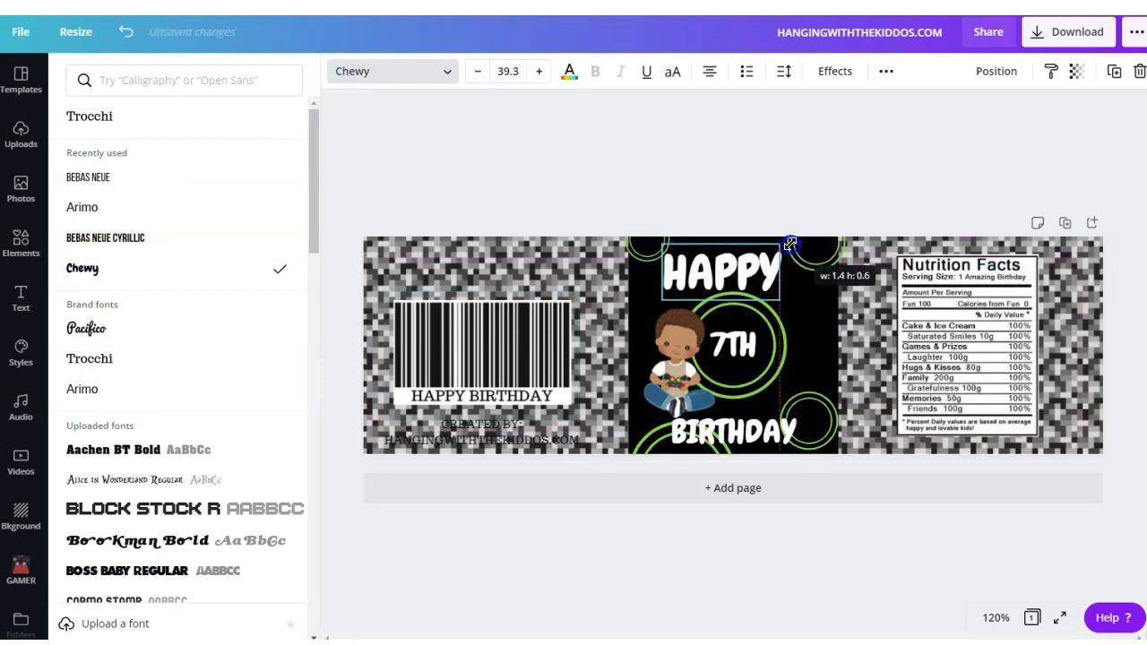
{"action": "left_click_drag", "start_coordinate": [718, 281], "coordinate": [730, 276]}
{"action": "left_click_drag", "start_coordinate": [793, 234], "coordinate": [786, 240]}
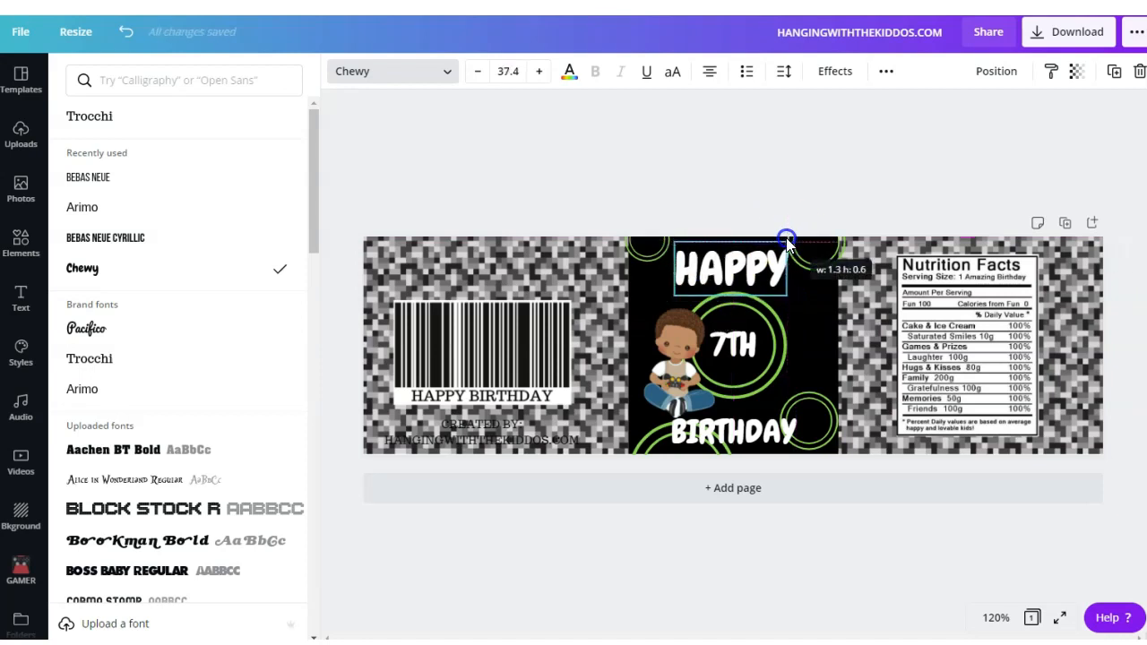
Add the white game controller from the GAMER folder, shrink it and place it at the lower right of 7TH
{"action": "left_click", "coordinate": [24, 570]}
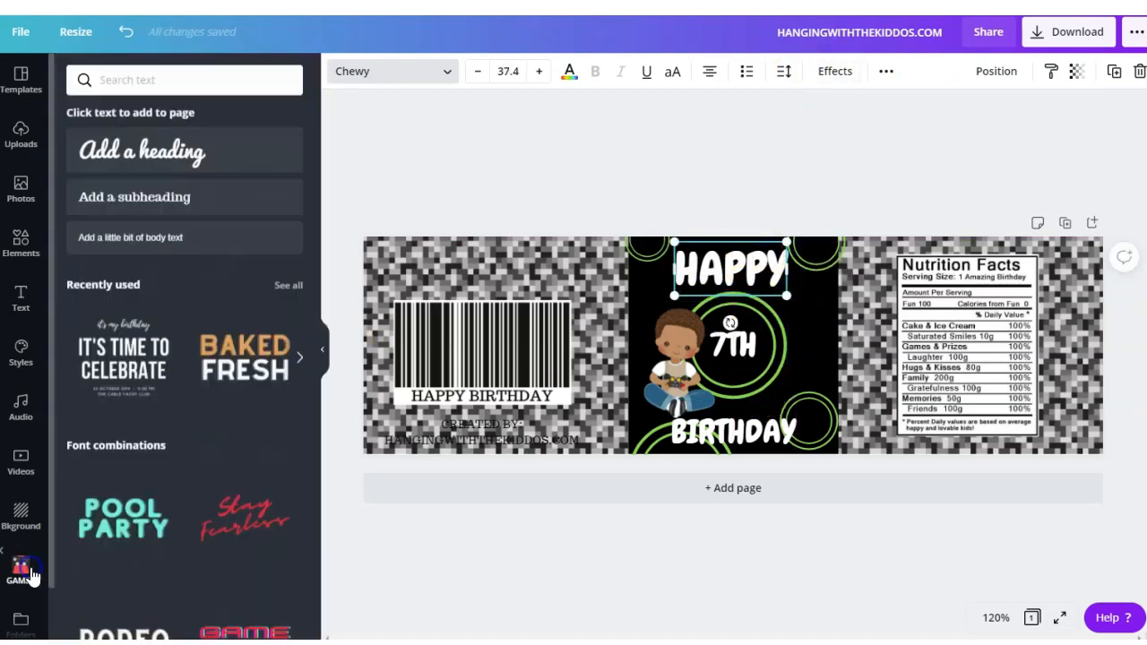
{"action": "scroll", "coordinate": [307, 389], "scroll_direction": "down", "scroll_amount": 15}
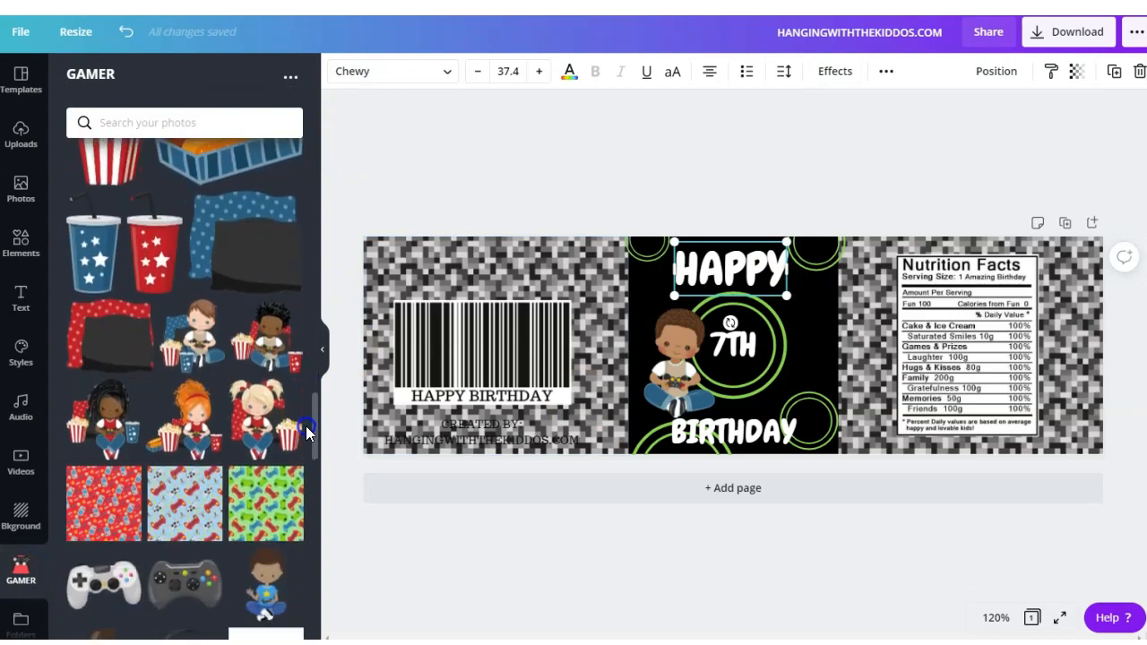
{"action": "left_click", "coordinate": [103, 421]}
{"action": "left_click_drag", "start_coordinate": [811, 267], "coordinate": [733, 350]}
{"action": "left_click_drag", "start_coordinate": [684, 384], "coordinate": [773, 377]}
Add the red GAMER word graphic from the GAMER folder, shrink it and place it above the barcode
{"action": "scroll", "coordinate": [184, 403], "scroll_direction": "down", "scroll_amount": 15}
{"action": "left_click", "coordinate": [184, 406]}
{"action": "left_click_drag", "start_coordinate": [918, 293], "coordinate": [701, 355]}
{"action": "left_click_drag", "start_coordinate": [630, 382], "coordinate": [488, 274]}
Download the finished bottle label
{"action": "left_click", "coordinate": [700, 168]}
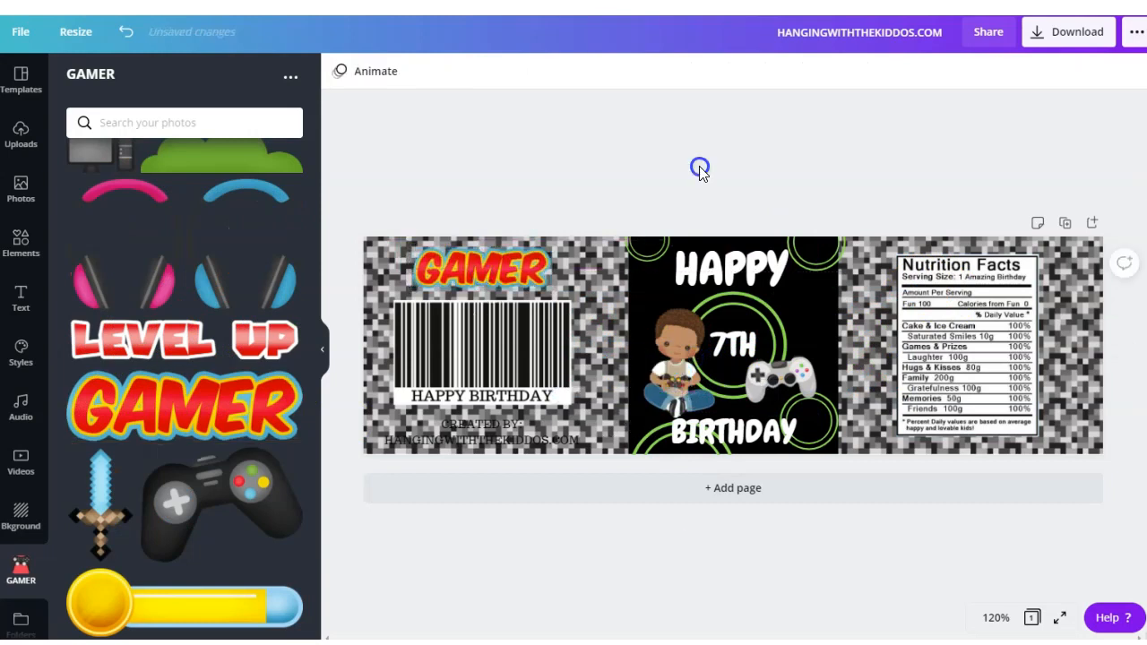
{"action": "left_click", "coordinate": [1067, 38]}
{"action": "left_click", "coordinate": [1022, 287]}
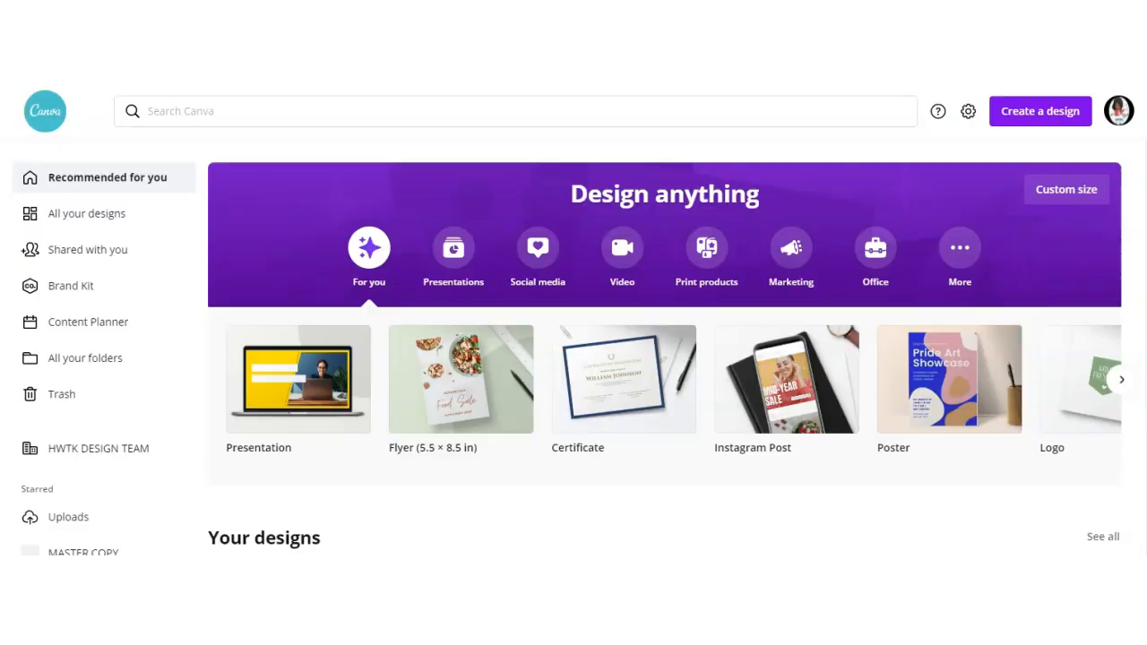
Create a new custom-size design of 8.5 × 11 in
{"action": "left_click", "coordinate": [1021, 113]}
{"action": "left_click", "coordinate": [965, 516]}
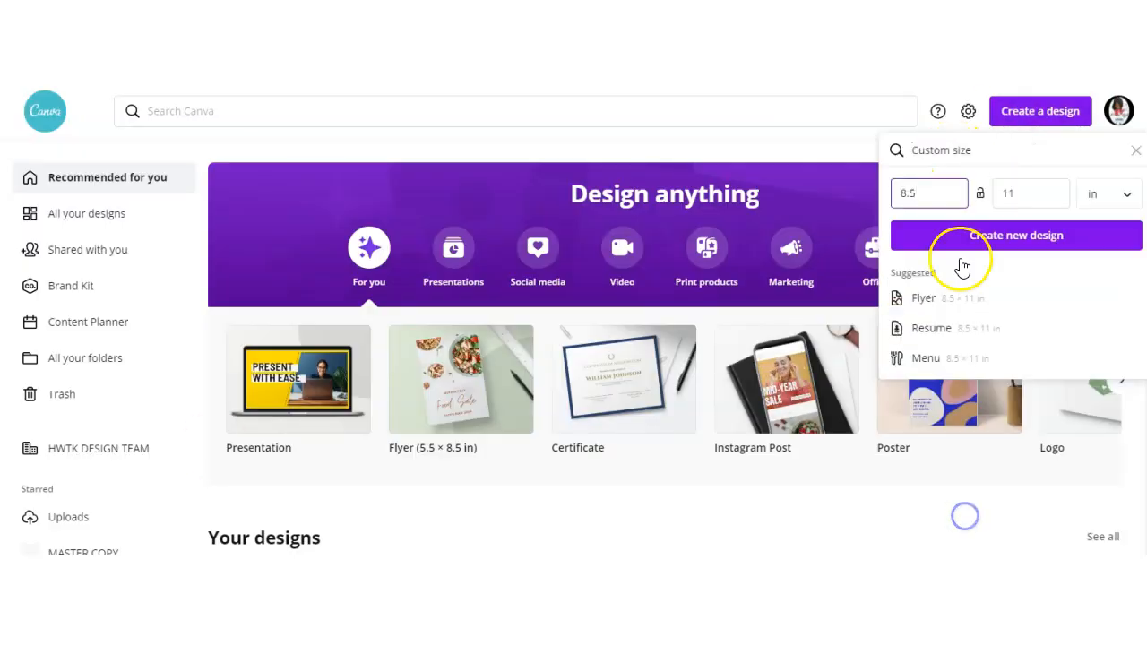
{"action": "left_click", "coordinate": [1016, 236]}
Add the uploaded gamer label to the blank page and enlarge it to span the full page width
{"action": "left_click", "coordinate": [20, 130]}
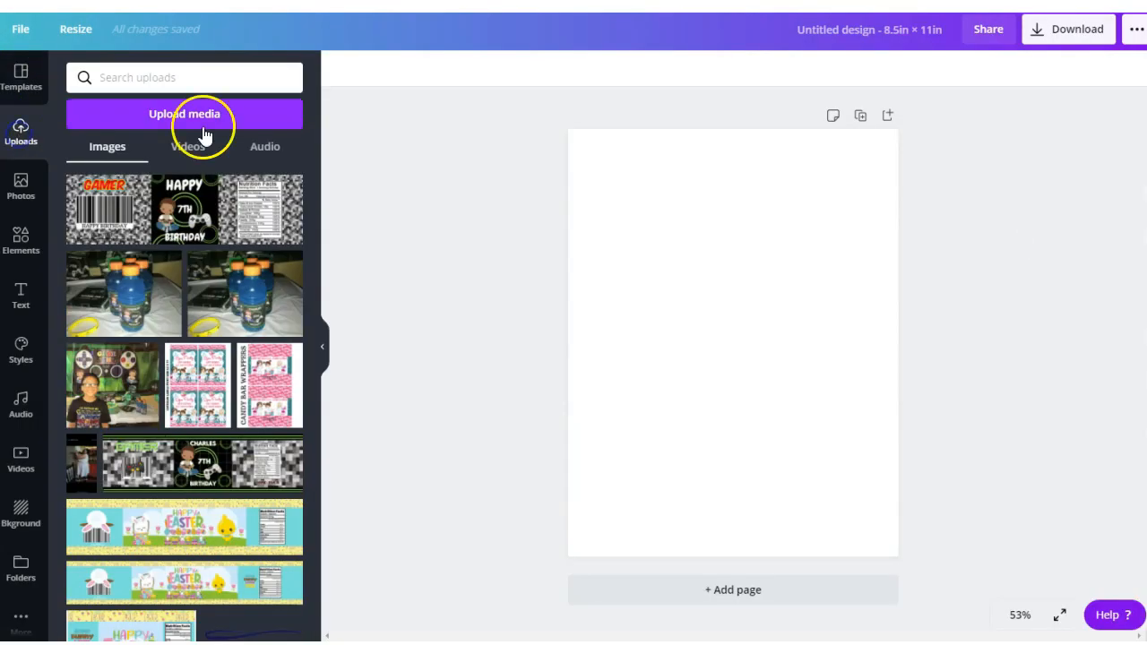
{"action": "left_click", "coordinate": [179, 205]}
{"action": "left_click_drag", "start_coordinate": [616, 308], "coordinate": [568, 289]}
{"action": "left_click_drag", "start_coordinate": [852, 290], "coordinate": [898, 281]}
{"action": "left_click_drag", "start_coordinate": [786, 307], "coordinate": [778, 366]}
Duplicate the label three times and stack the four labels down the page
{"action": "left_click", "coordinate": [1113, 69]}
{"action": "left_click", "coordinate": [1114, 69]}
{"action": "left_click", "coordinate": [1113, 69]}
{"action": "left_click_drag", "start_coordinate": [740, 430], "coordinate": [798, 498]}
{"action": "left_click", "coordinate": [534, 461]}
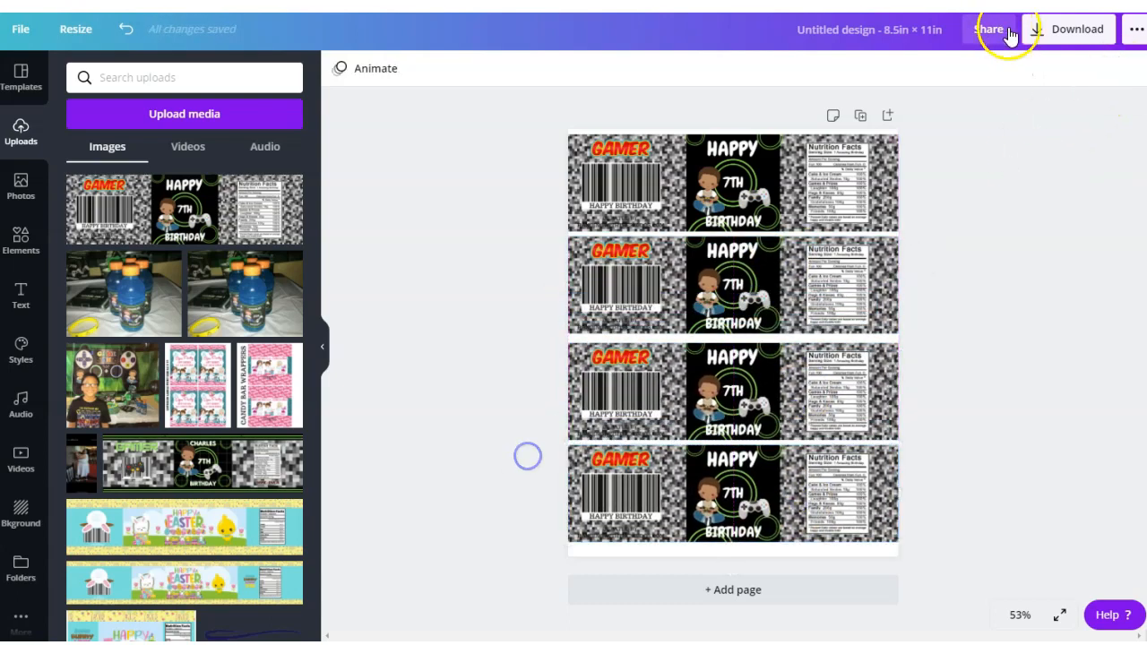
Download the four-label sheet as PDF Print
{"action": "left_click", "coordinate": [1033, 29]}
{"action": "left_click", "coordinate": [973, 135]}
{"action": "left_click", "coordinate": [943, 261]}
{"action": "left_click", "coordinate": [971, 201]}
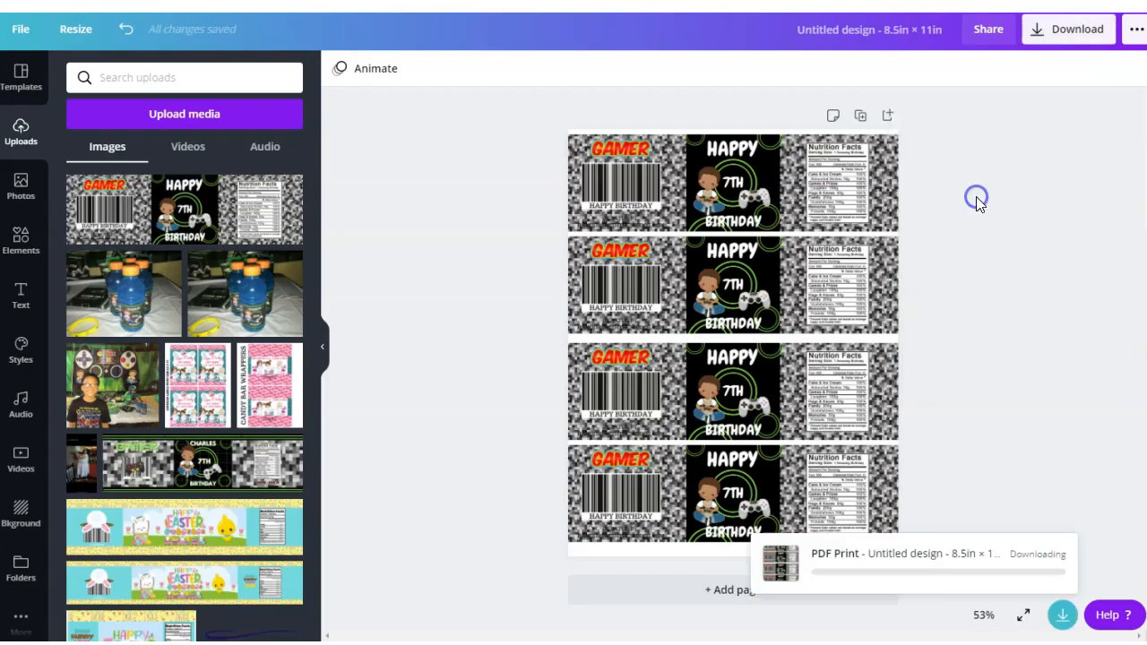